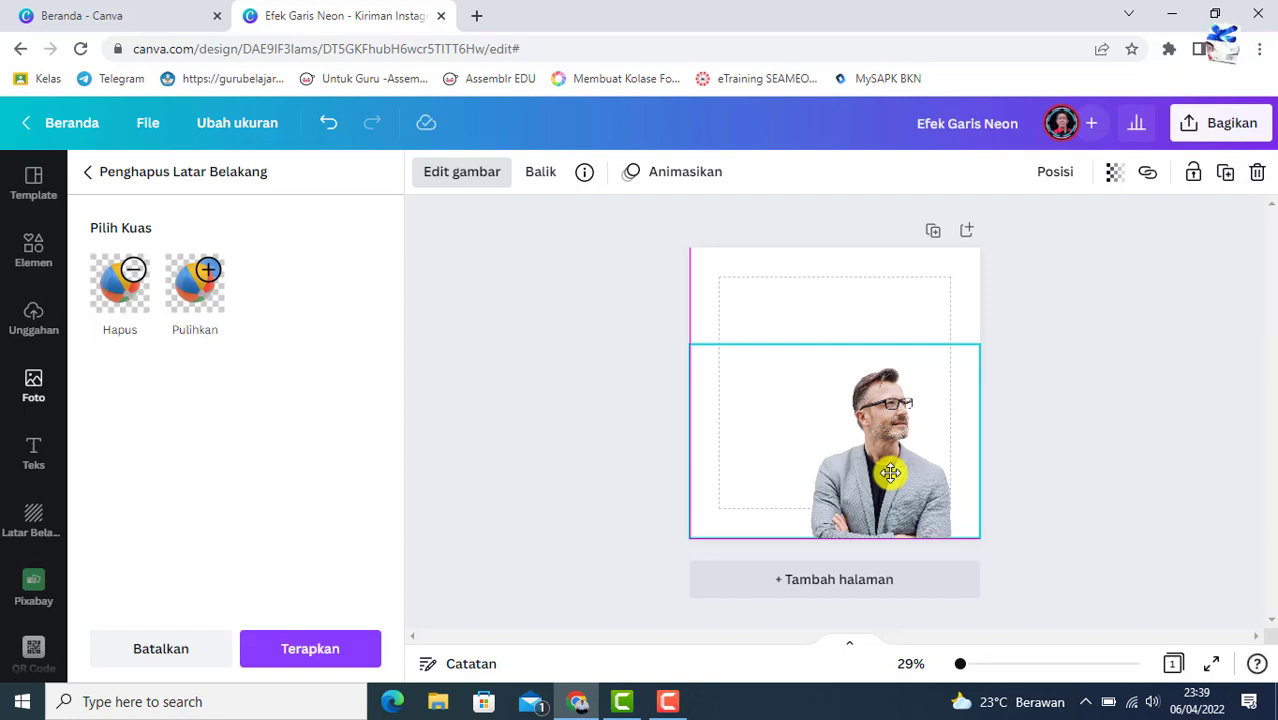
# Shift the cut-out photo of the man toward the left half of the canvas and crop its overhanging left side to the margin.
pyautogui.moveTo(890, 473); pyautogui.dragTo(814, 467)
pyautogui.moveTo(618, 439)
pyautogui.mouseDown()
pyautogui.moveTo(730, 442)
pyautogui.moveTo(719, 439)
pyautogui.moveTo(742, 428)
pyautogui.mouseUp()
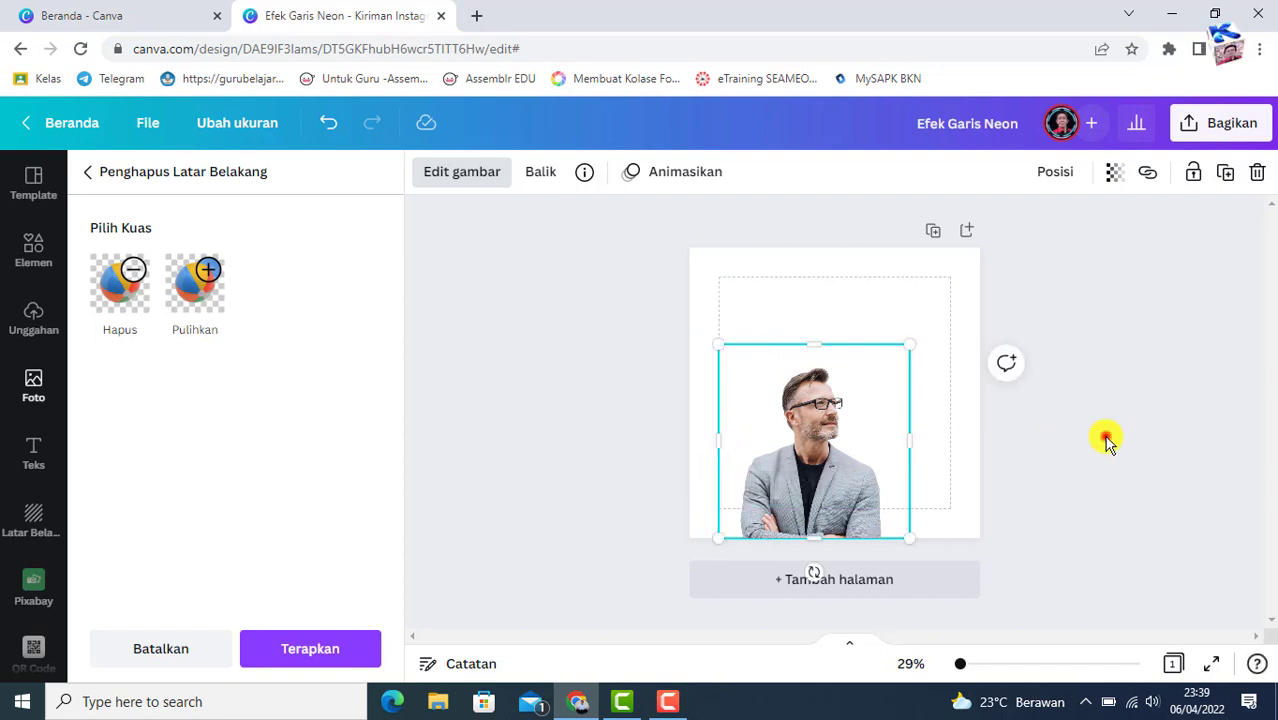
pyautogui.click(1105, 435)
pyautogui.click(1065, 438)
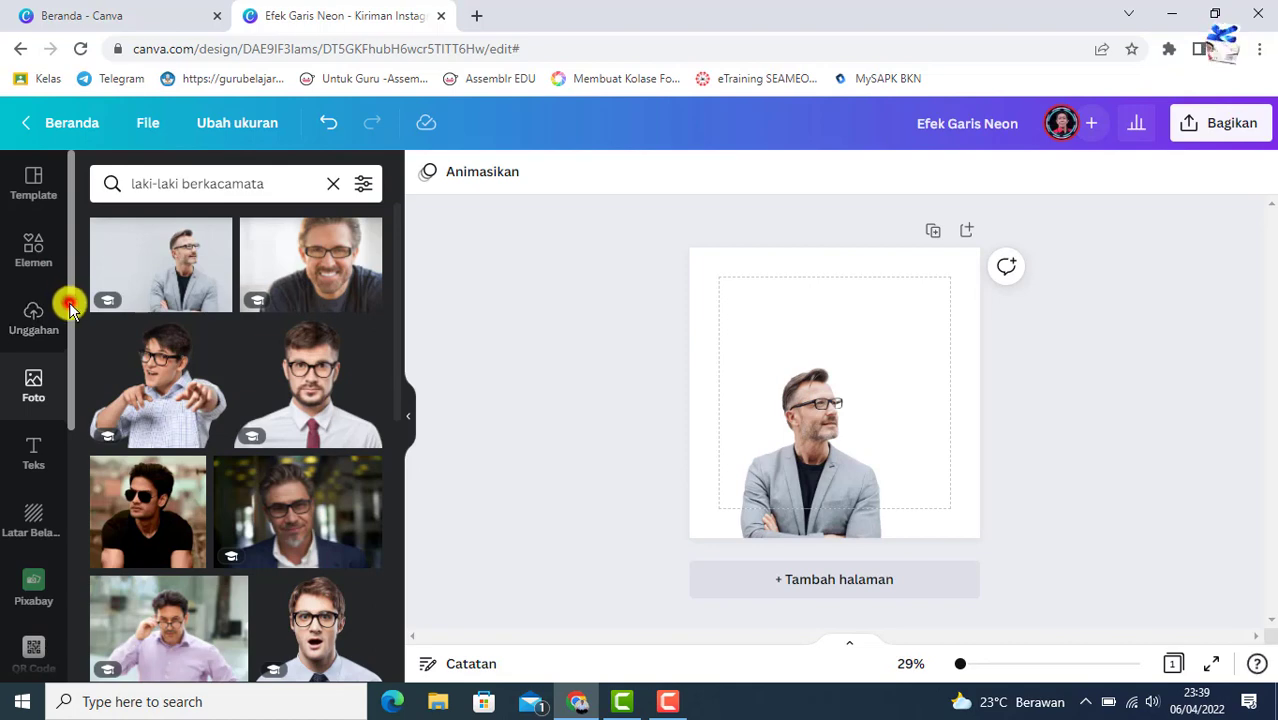
# Open the Draw (Beta) app for freehand drawing on the design.
pyautogui.scroll(-3, 69, 302)
pyautogui.scroll(-3, 60, 390)
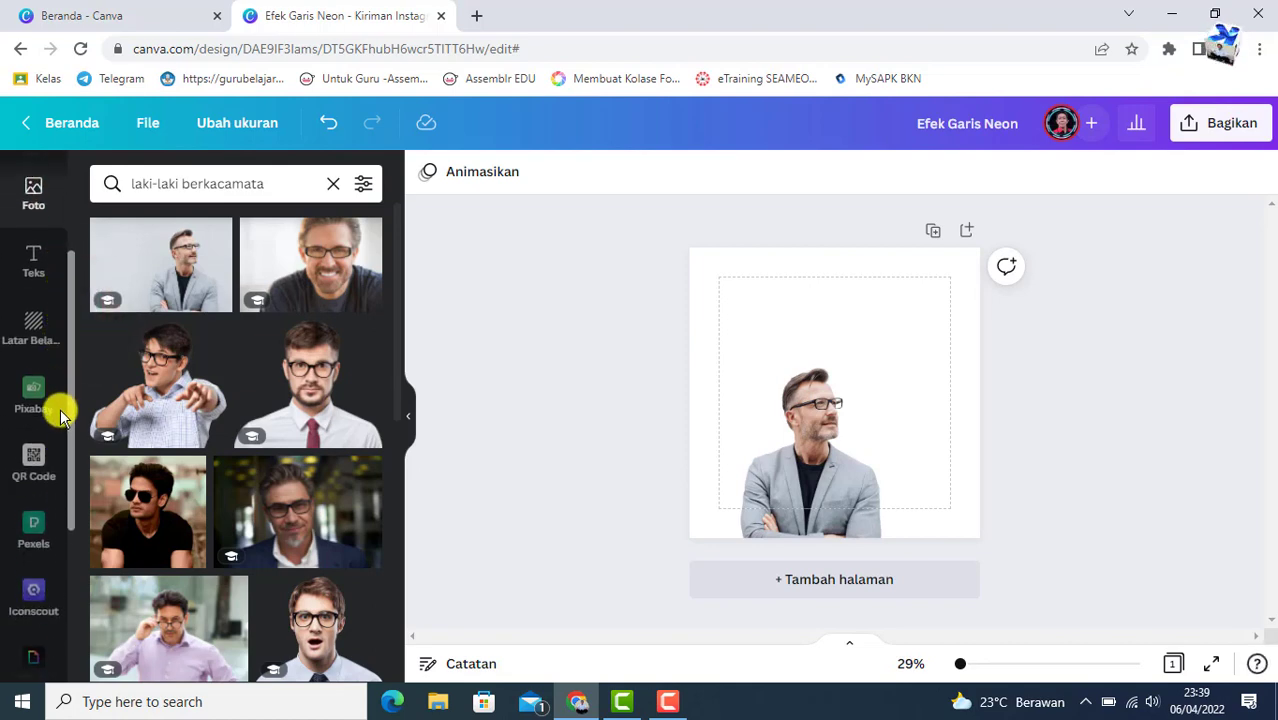
pyautogui.scroll(-3, 62, 495)
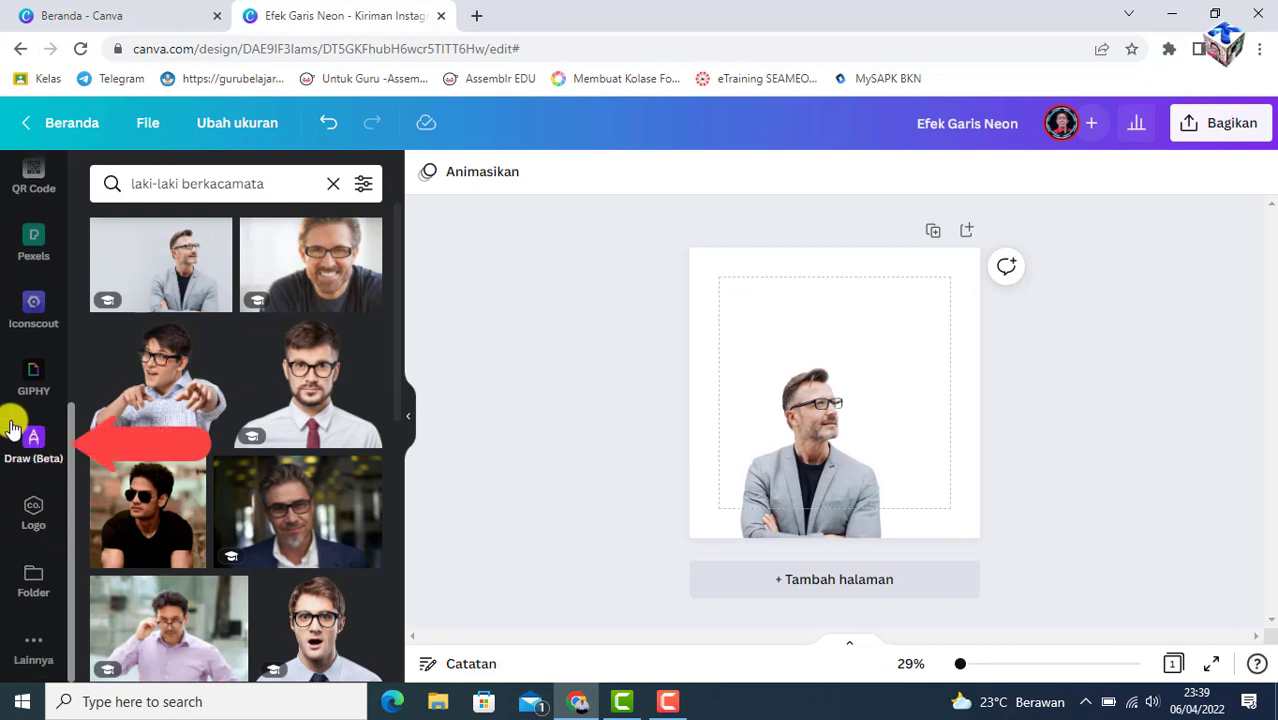
pyautogui.click(28, 648)
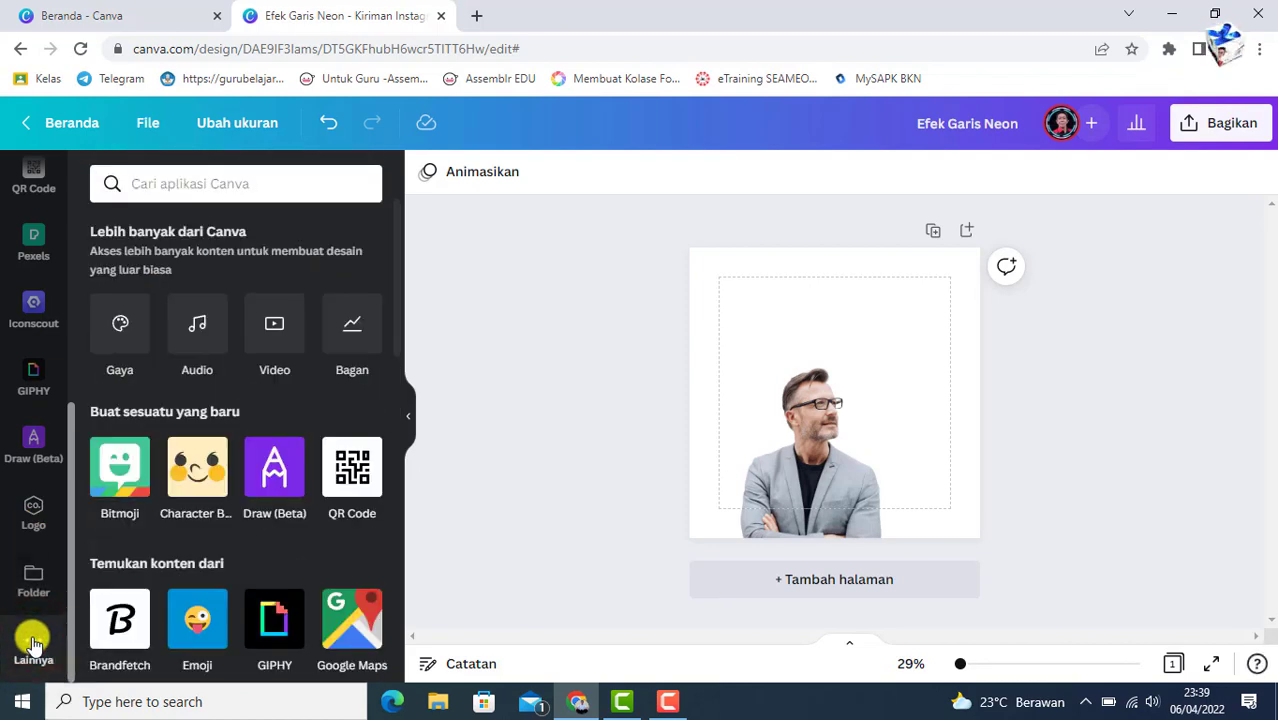
pyautogui.click(277, 482)
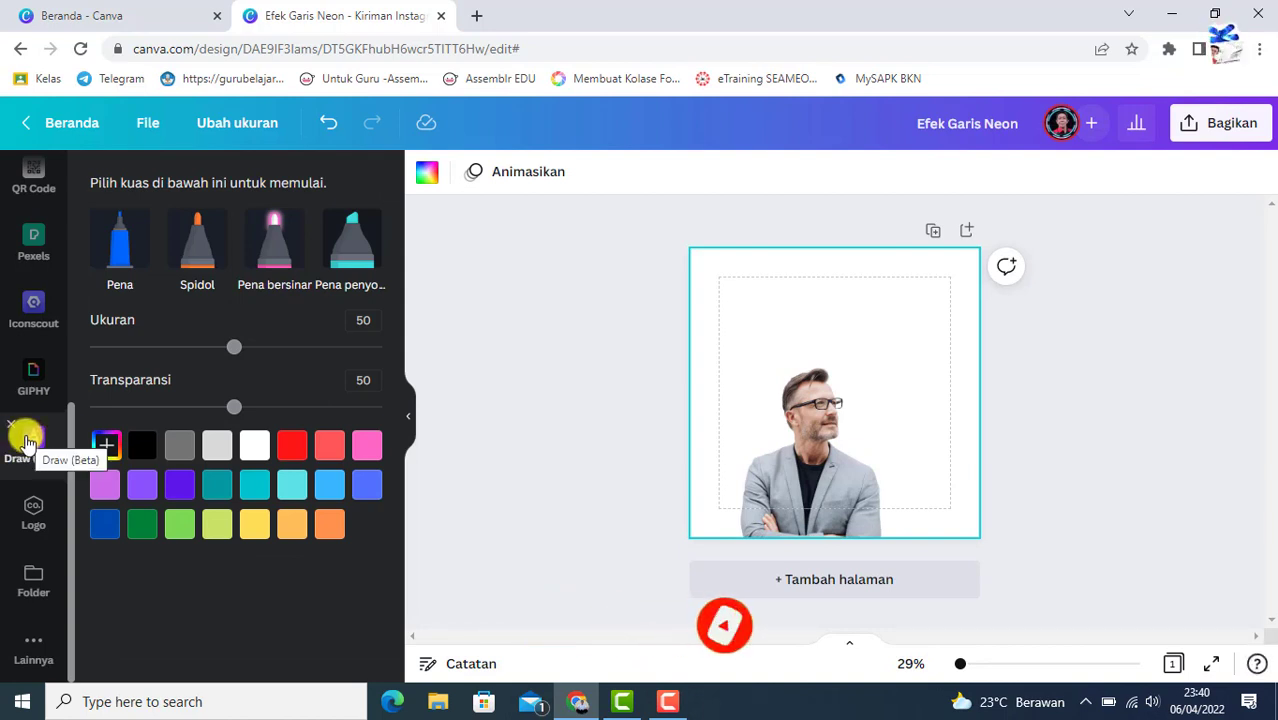
# Choose the Pena brush and set its colour to black for tracing the man.
pyautogui.click(121, 258)
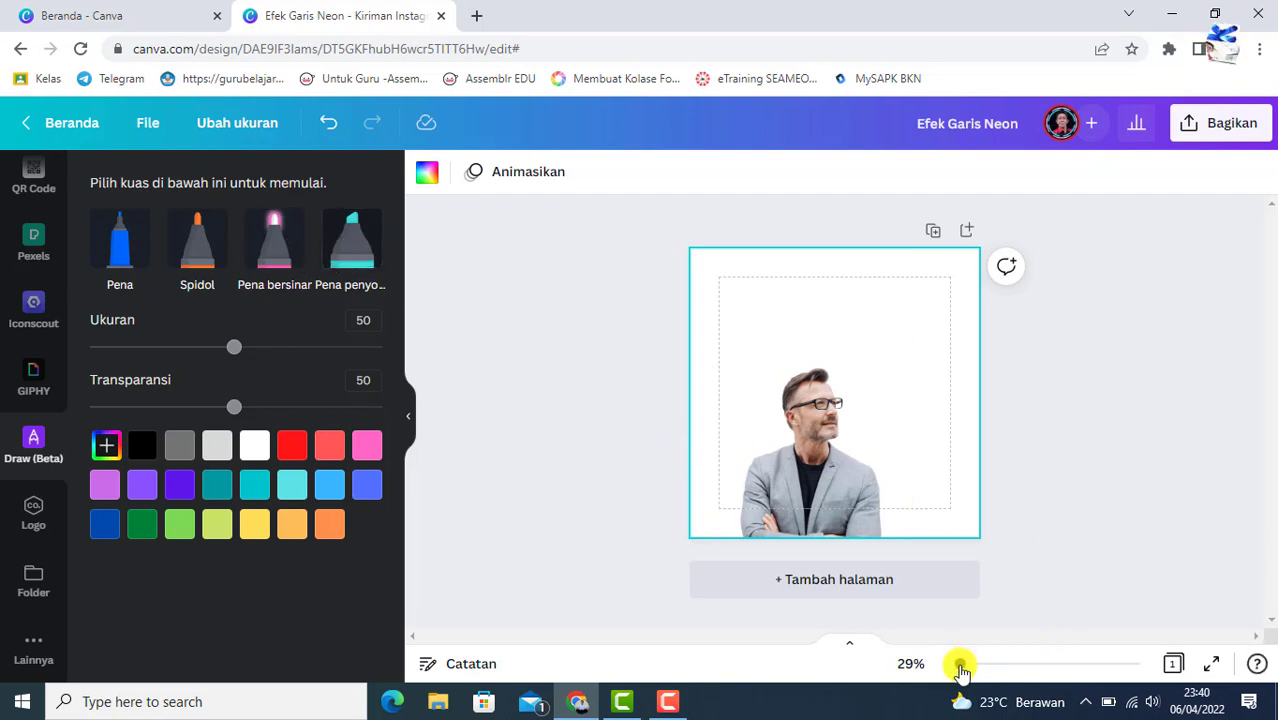
pyautogui.moveTo(960, 666); pyautogui.dragTo(981, 664)
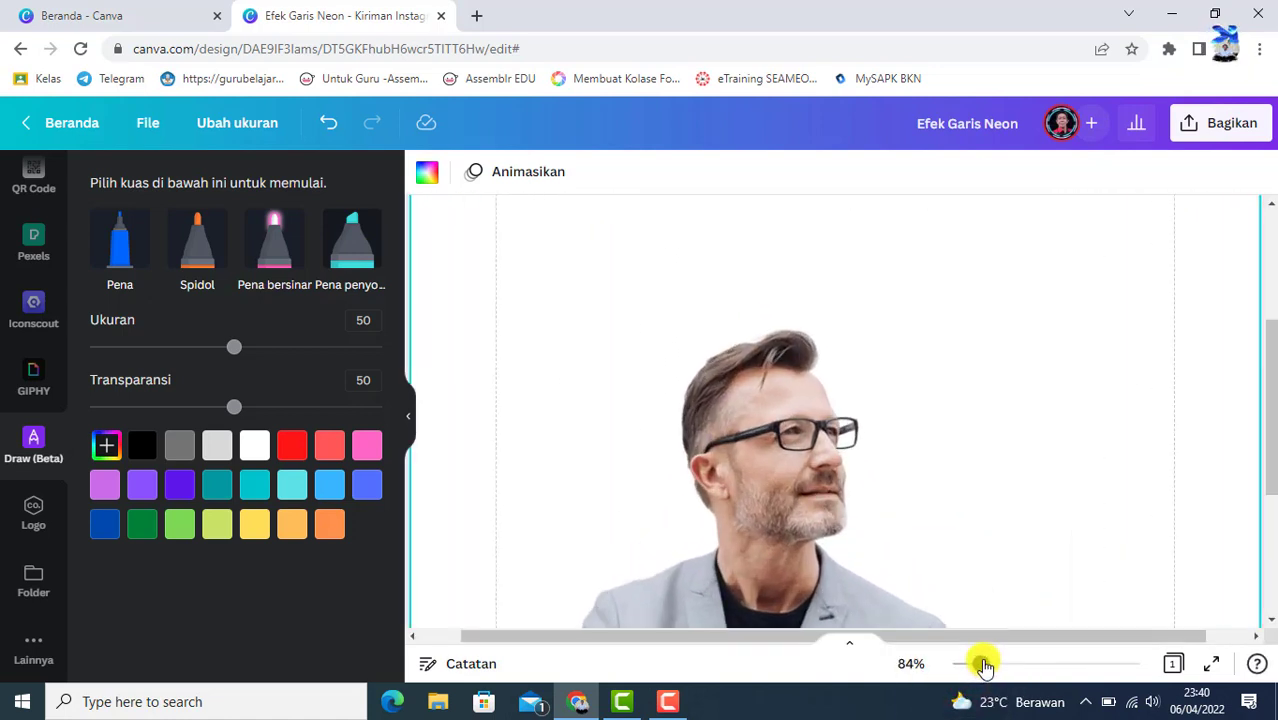
pyautogui.scroll(-3, 947, 471)
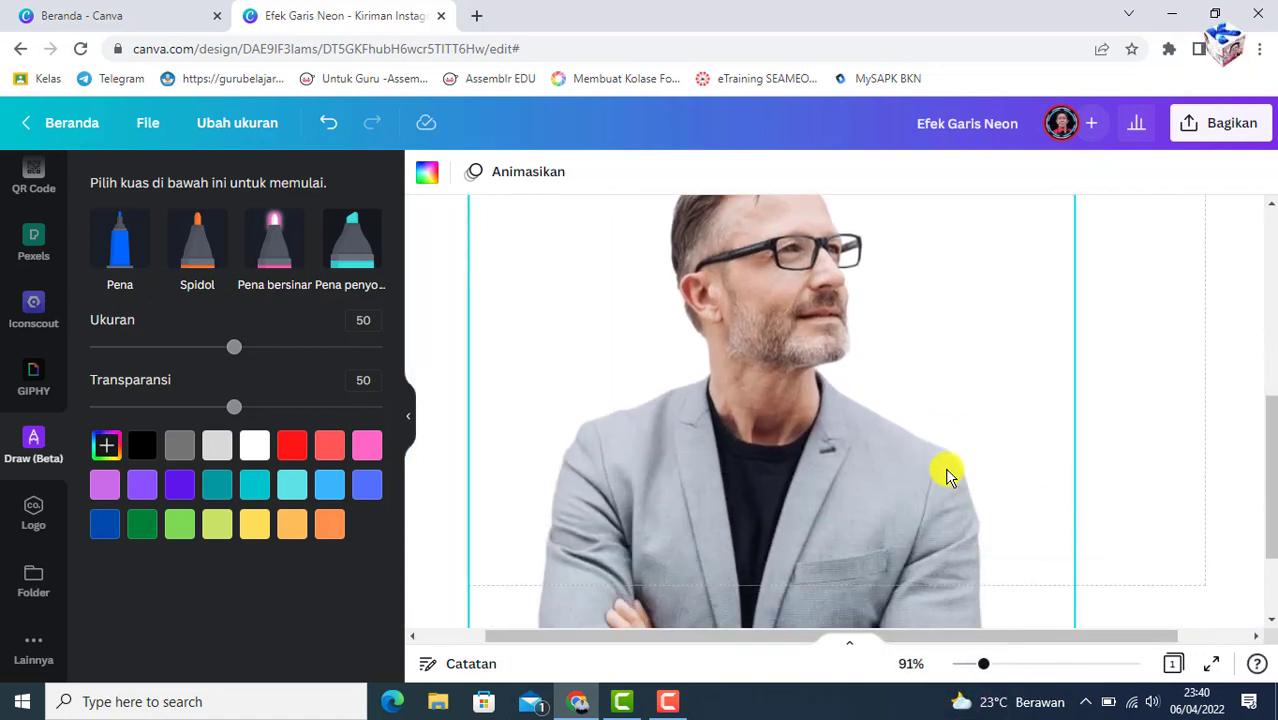
pyautogui.scroll(3, 947, 471)
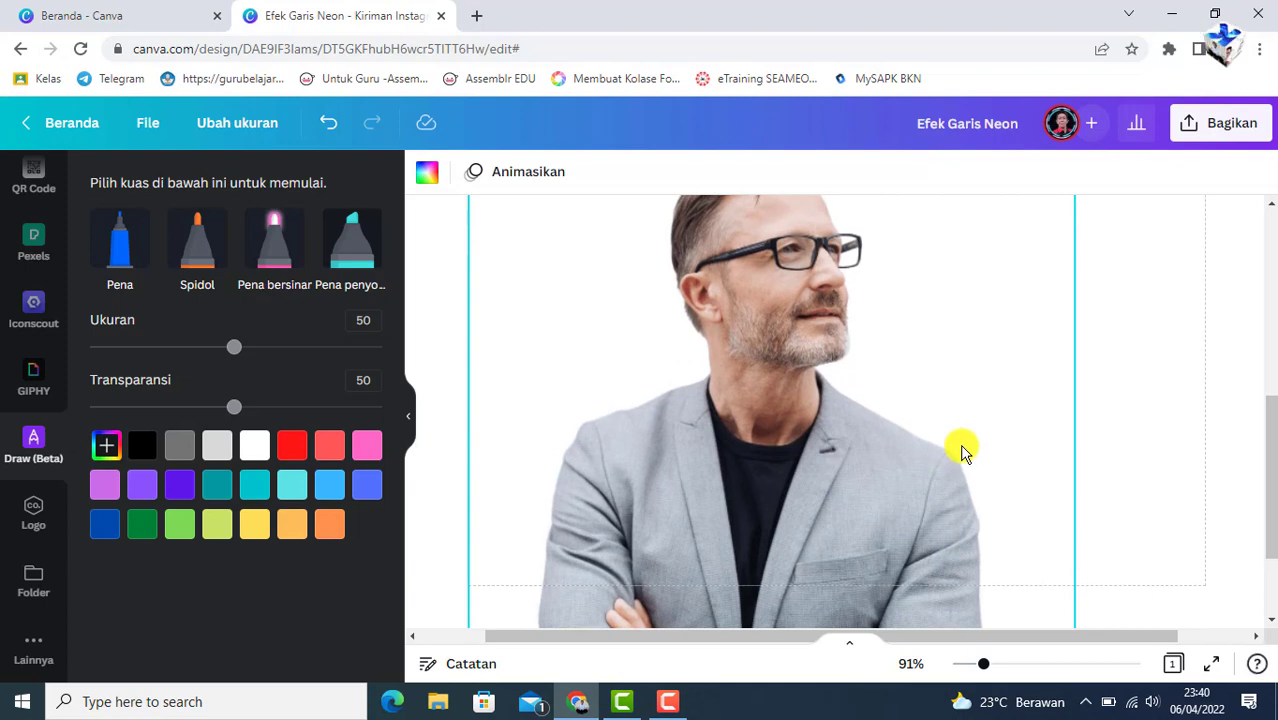
pyautogui.click(129, 260)
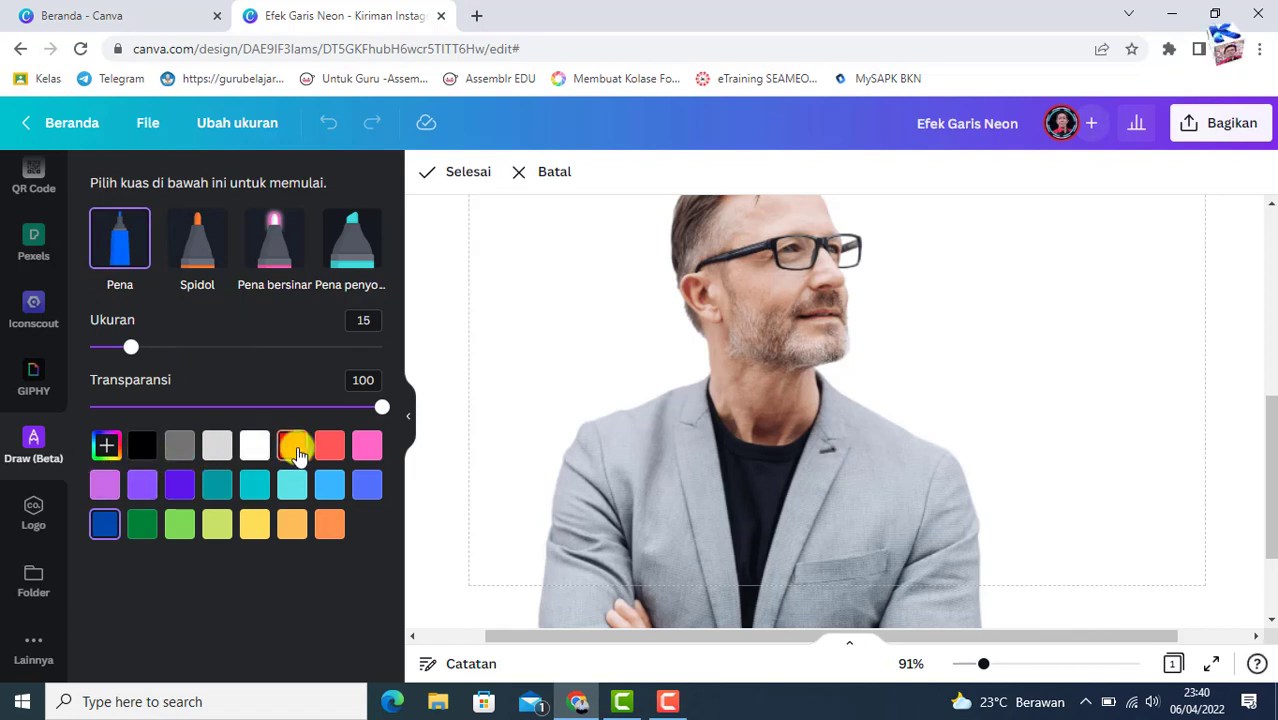
pyautogui.click(145, 445)
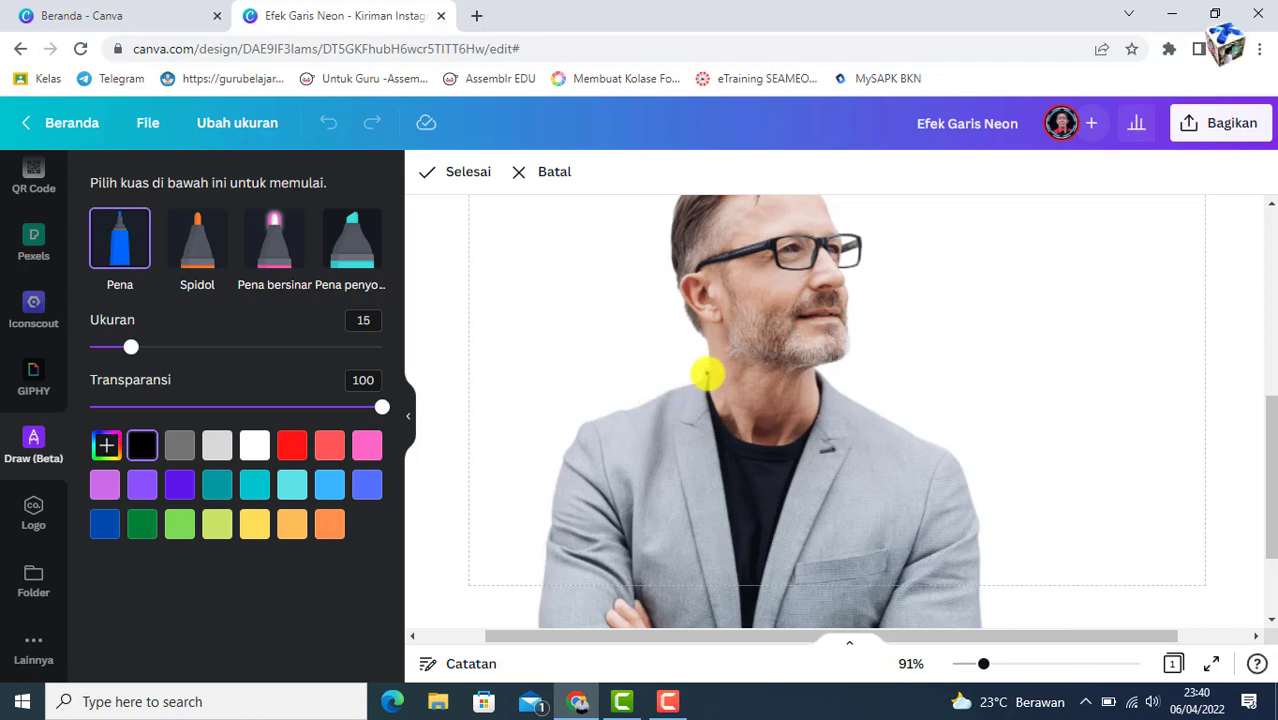
# Trace the jacket's left shoulder and outer sleeve, the inner sleeve line by the hand, and the inner edge of the left lapel.
pyautogui.click(707, 374)
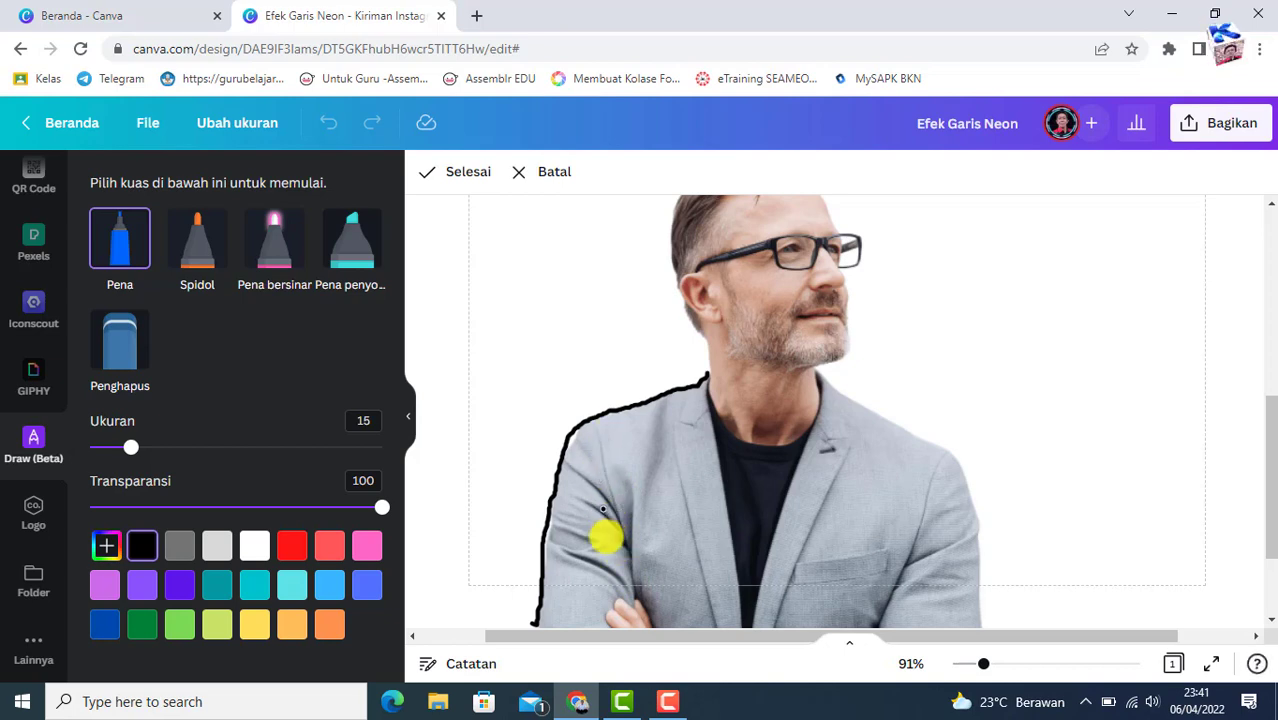
pyautogui.click(629, 547)
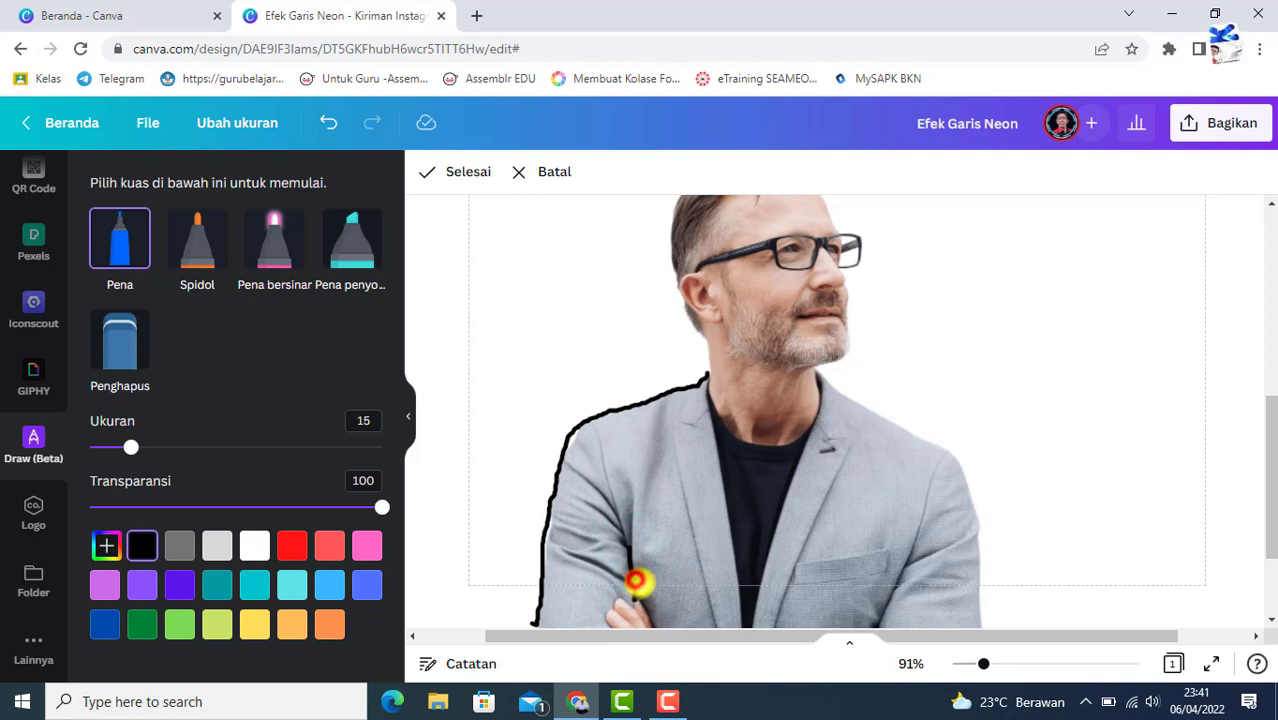
pyautogui.moveTo(636, 580); pyautogui.dragTo(648, 610)
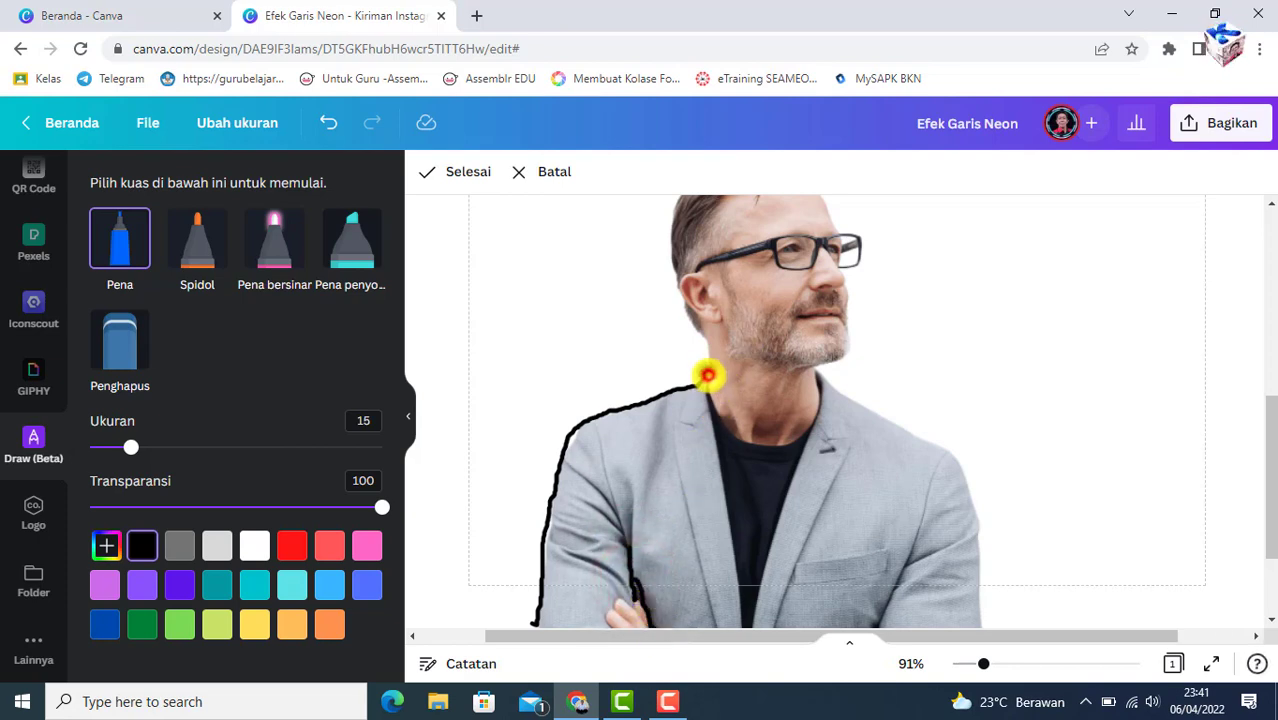
pyautogui.moveTo(707, 375); pyautogui.dragTo(706, 372)
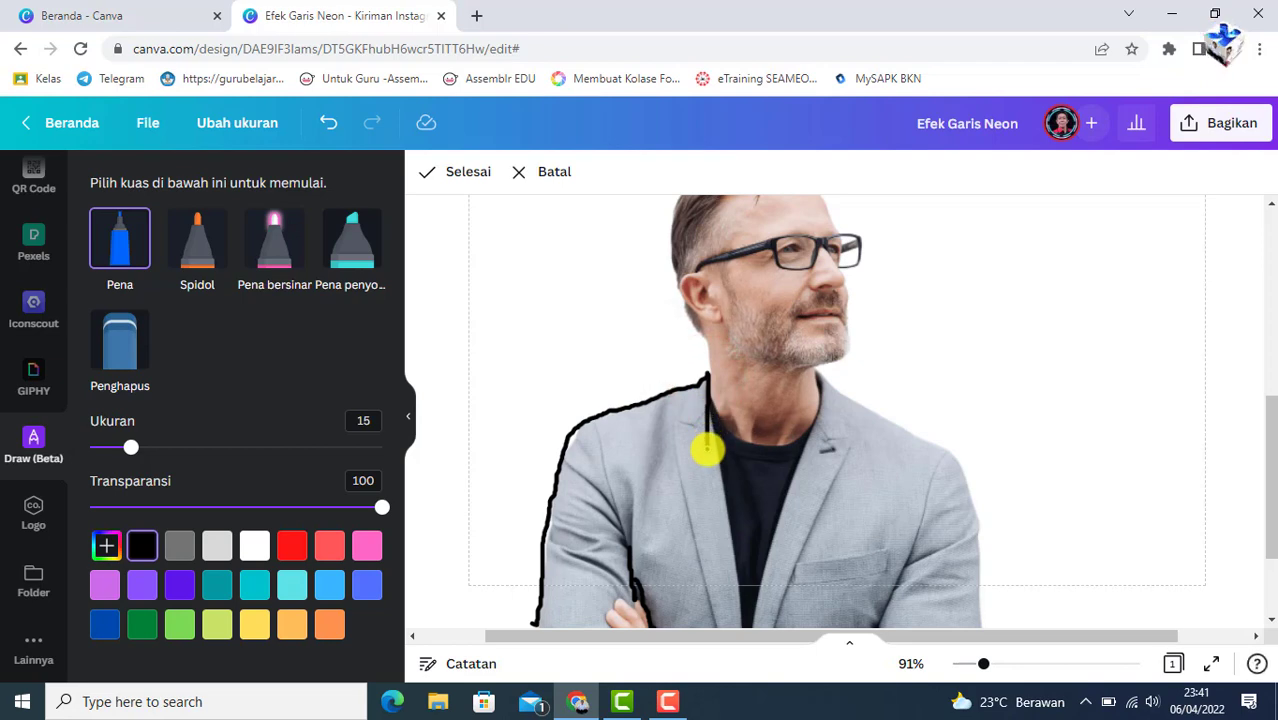
pyautogui.moveTo(707, 450)
pyautogui.mouseDown()
pyautogui.moveTo(725, 485)
pyautogui.moveTo(733, 572)
pyautogui.mouseUp()
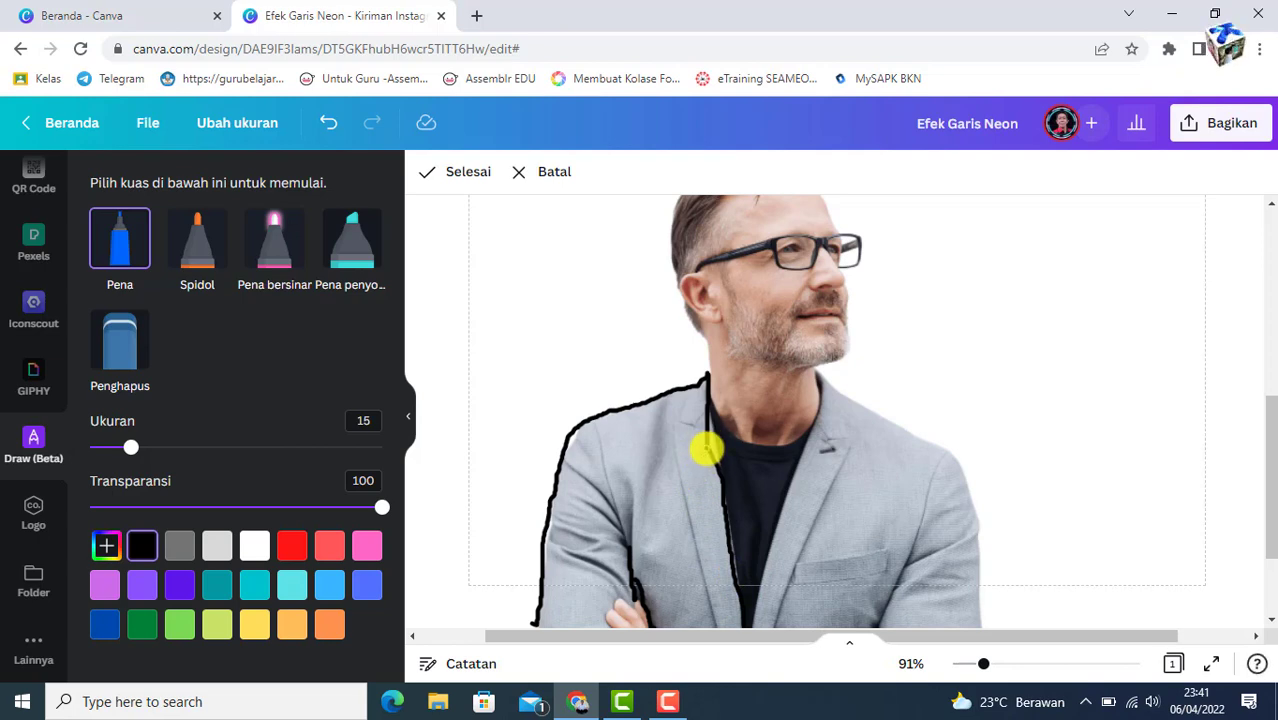
# Erase the misplaced stretch of the left lapel's inner line below the neck and redraw it with the Pena brush.
pyautogui.click(117, 345)
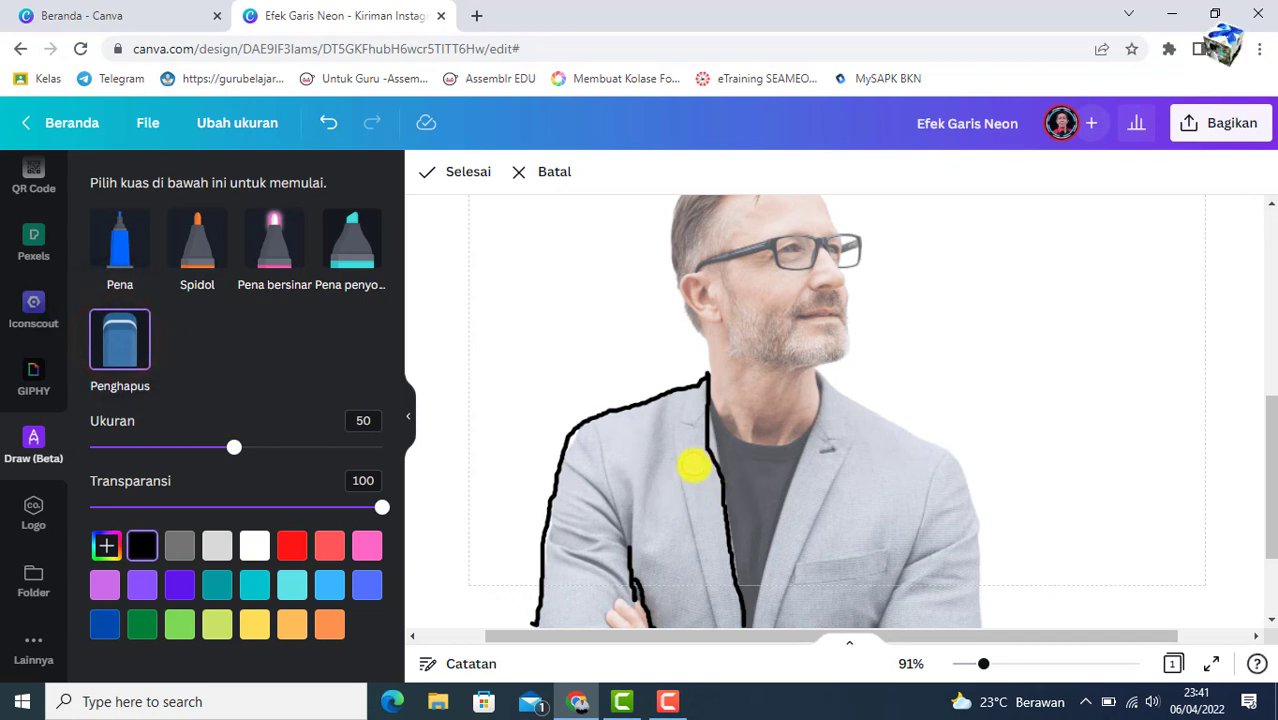
pyautogui.moveTo(700, 473); pyautogui.dragTo(701, 437)
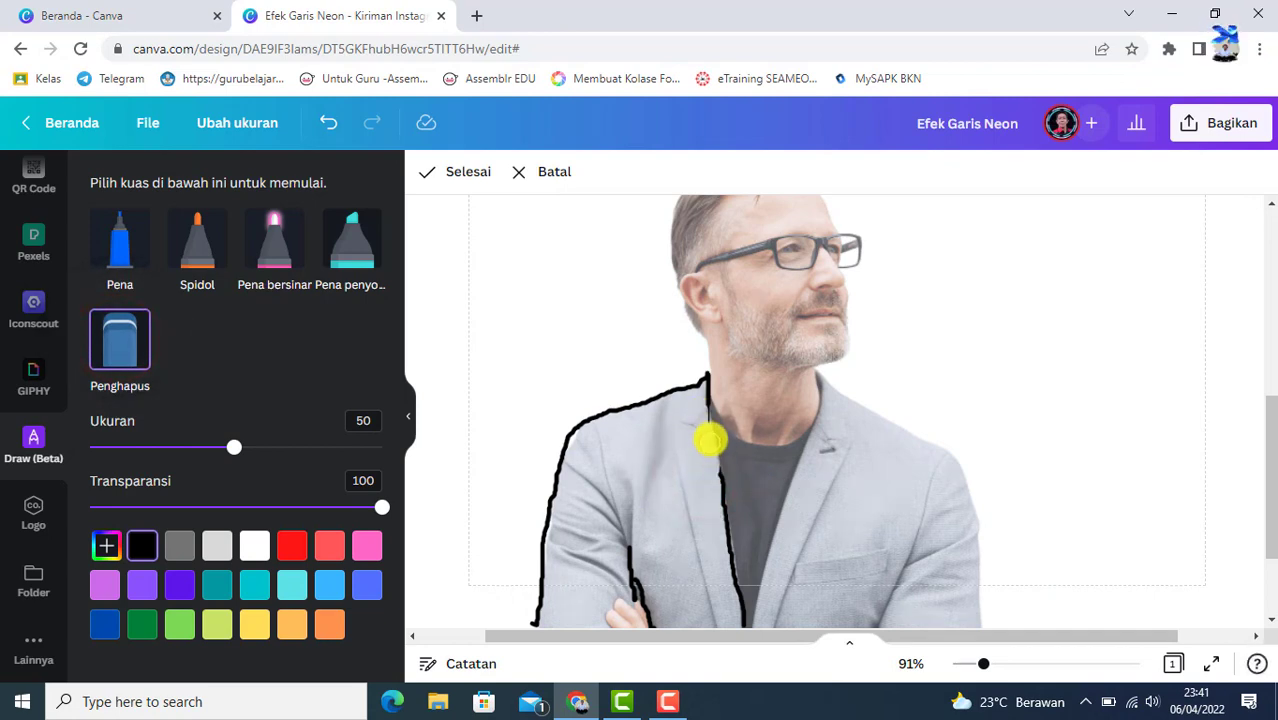
pyautogui.click(115, 255)
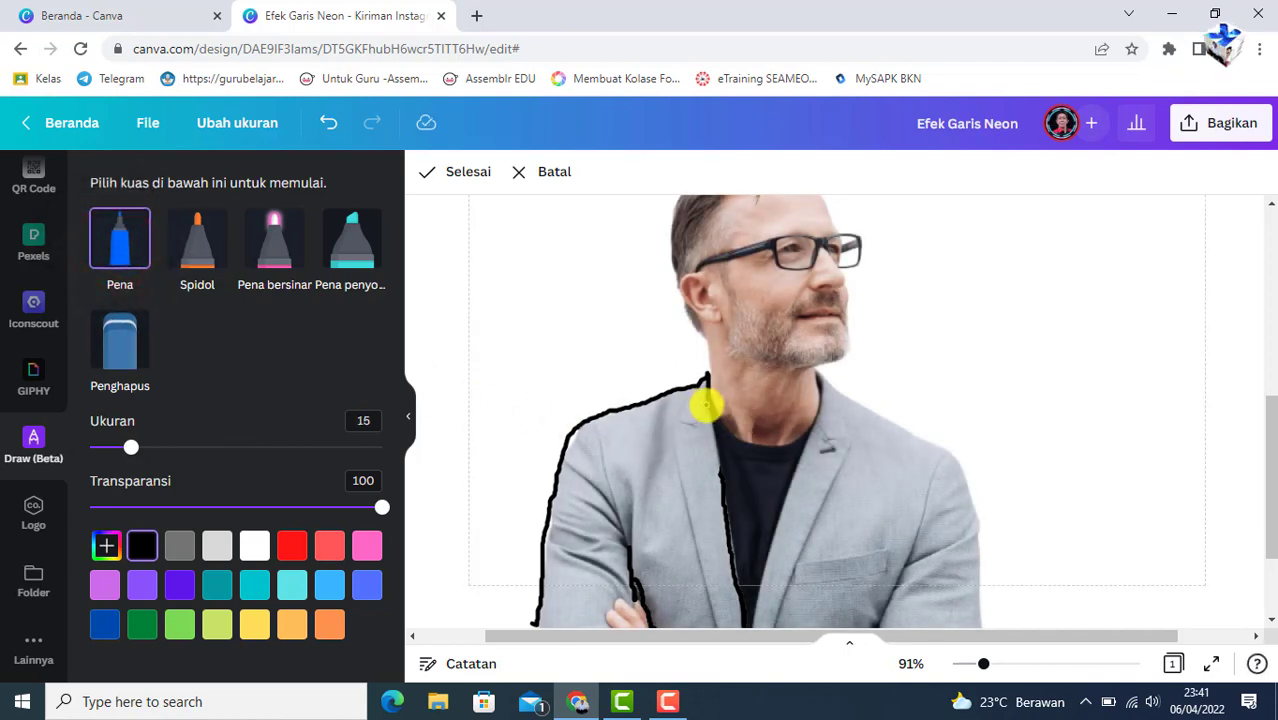
pyautogui.click(706, 400)
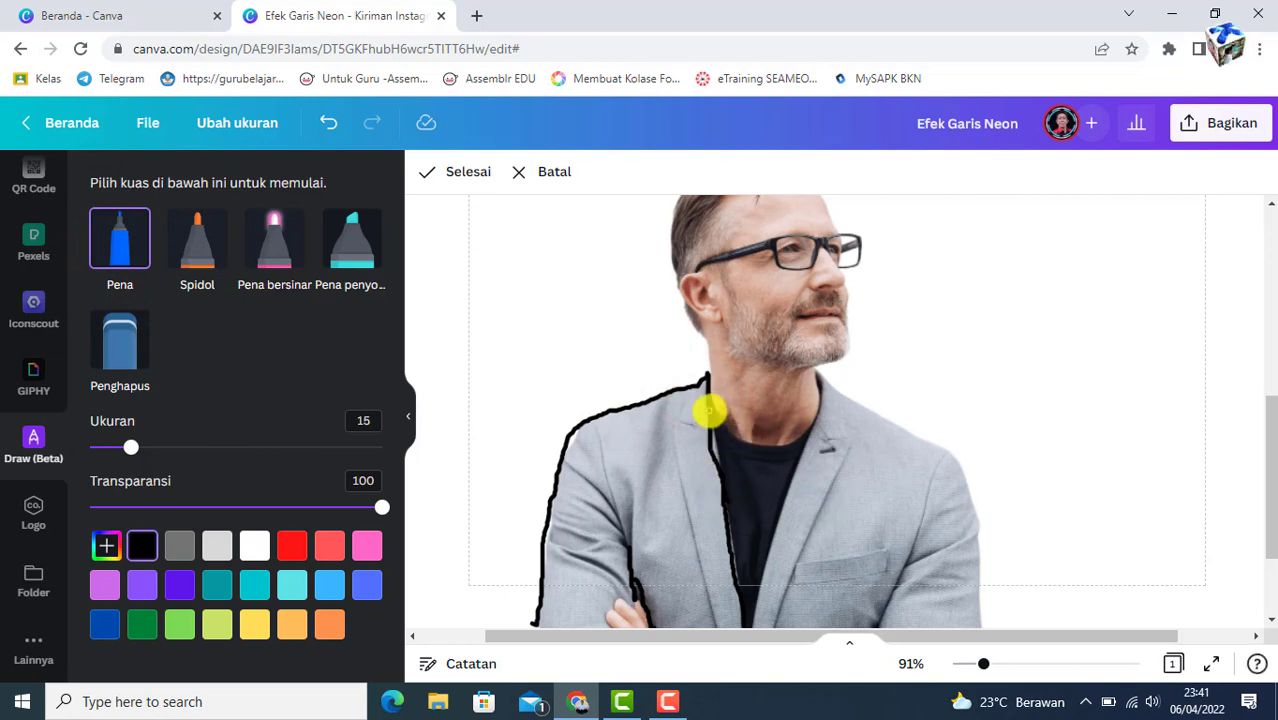
# Trace the shirt neckline, the right collar edge and shoulder, and the right sleeve with its fold lines.
pyautogui.moveTo(711, 388)
pyautogui.mouseDown()
pyautogui.moveTo(736, 434)
pyautogui.moveTo(800, 449)
pyautogui.moveTo(818, 375)
pyautogui.moveTo(920, 436)
pyautogui.moveTo(971, 500)
pyautogui.moveTo(985, 630)
pyautogui.mouseUp()
pyautogui.moveTo(941, 457); pyautogui.dragTo(884, 624)
pyautogui.moveTo(935, 554)
pyautogui.mouseDown()
pyautogui.moveTo(967, 534)
pyautogui.moveTo(950, 505)
pyautogui.moveTo(962, 490)
pyautogui.mouseUp()
pyautogui.moveTo(925, 605)
pyautogui.mouseDown()
pyautogui.moveTo(968, 587)
pyautogui.moveTo(910, 586)
pyautogui.moveTo(927, 599)
pyautogui.mouseUp()
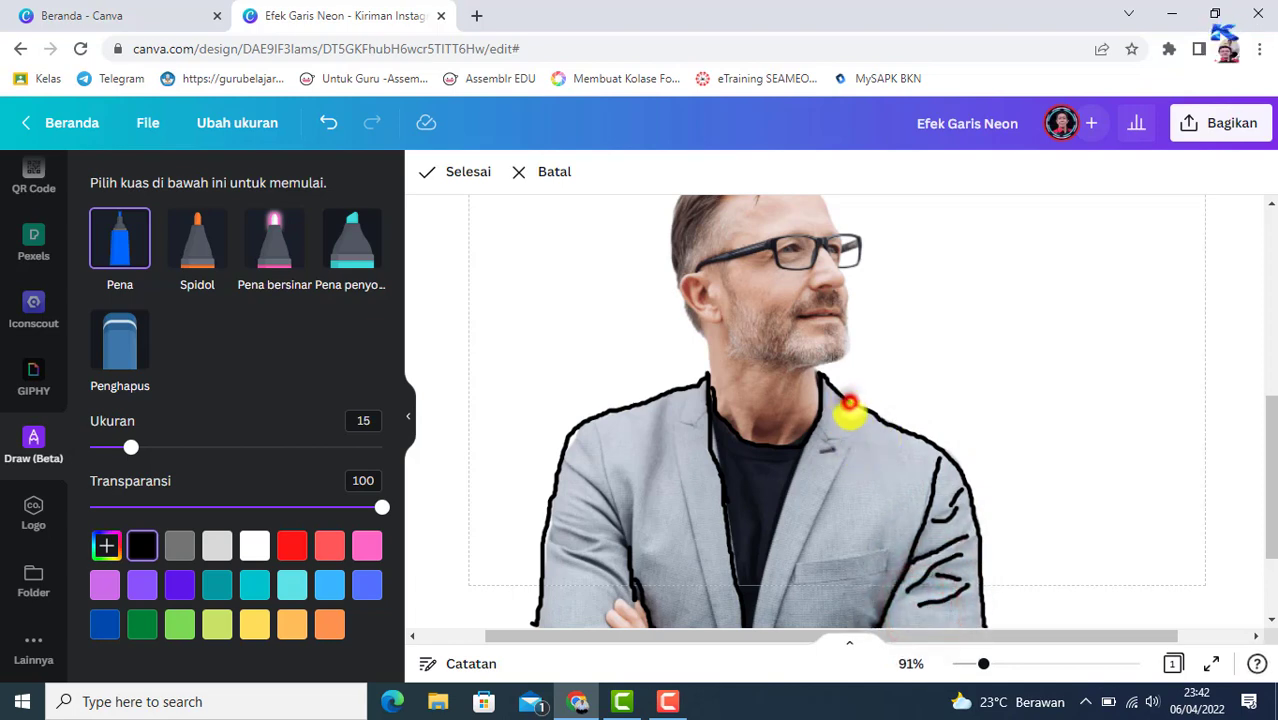
# Draw both edges of the right lapel, the breast pocket outline and the outer edge of the left lapel.
pyautogui.moveTo(849, 403); pyautogui.dragTo(767, 628)
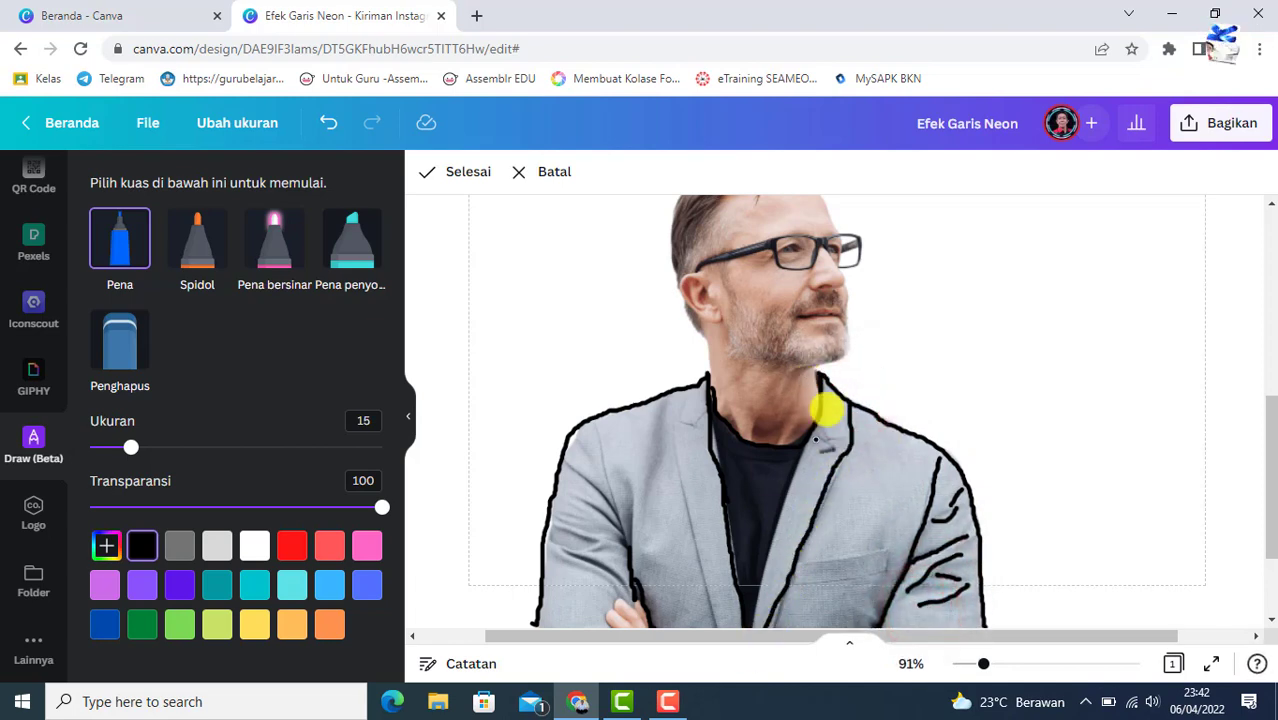
pyautogui.click(816, 414)
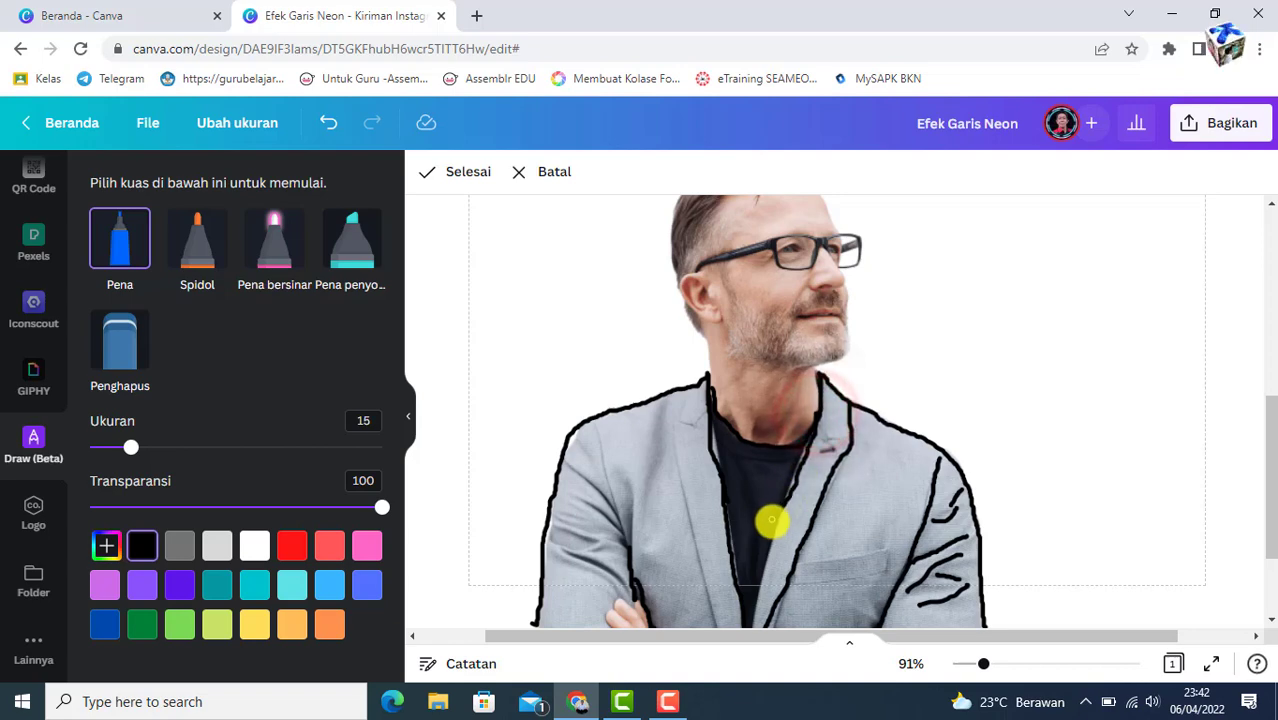
pyautogui.moveTo(793, 563)
pyautogui.mouseDown()
pyautogui.moveTo(890, 560)
pyautogui.moveTo(850, 579)
pyautogui.moveTo(793, 579)
pyautogui.moveTo(794, 556)
pyautogui.mouseUp()
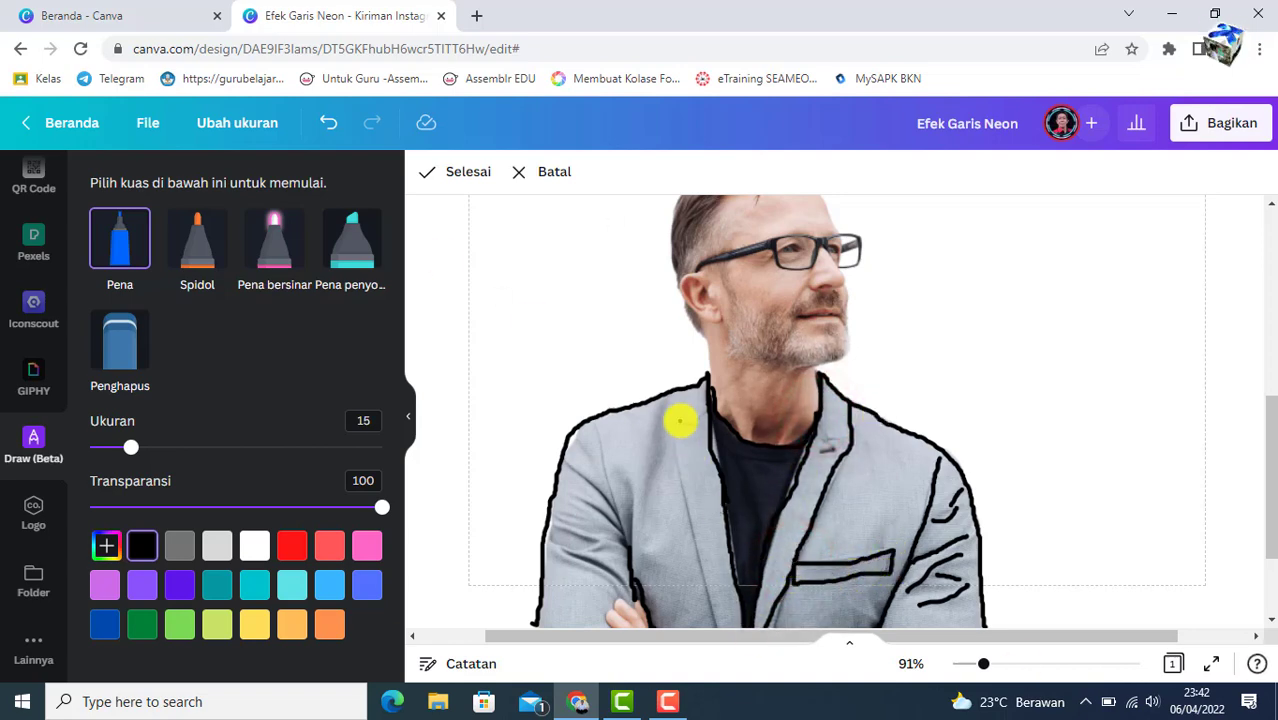
pyautogui.moveTo(686, 391)
pyautogui.mouseDown()
pyautogui.moveTo(679, 456)
pyautogui.moveTo(712, 625)
pyautogui.mouseUp()
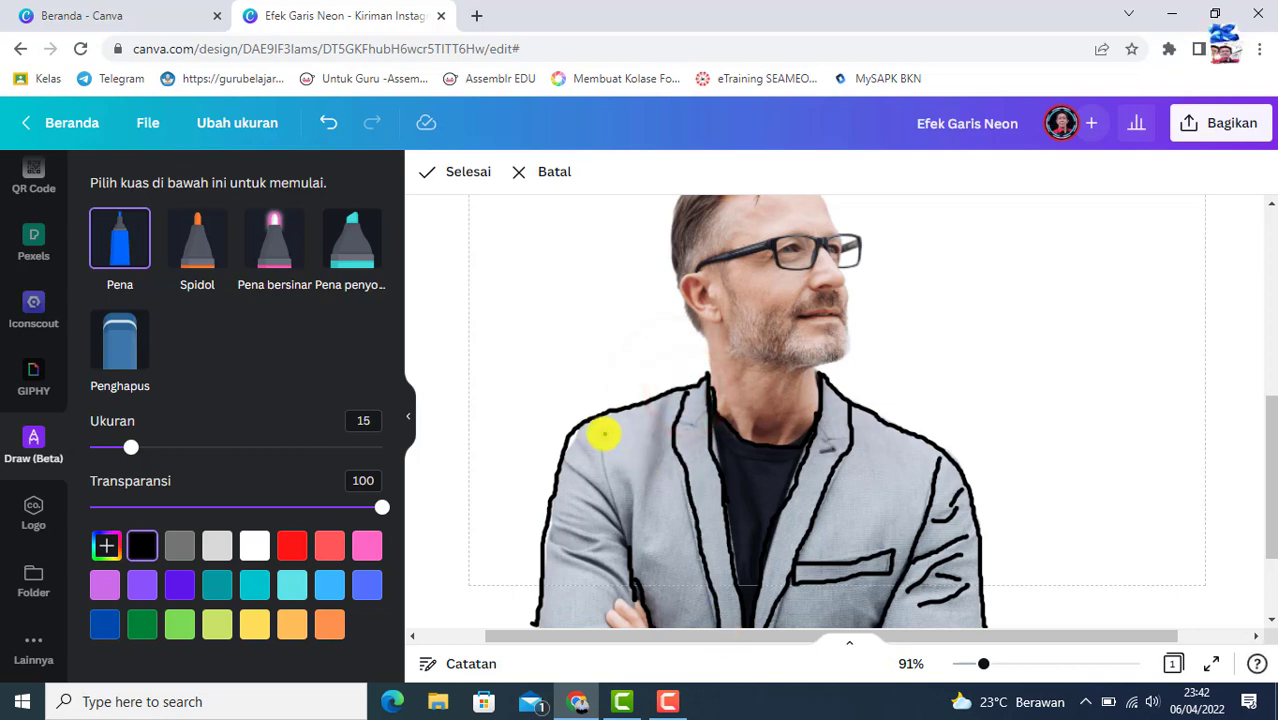
# Draw the fold lines on the jacket's left sleeve and the notch lines on both lapels.
pyautogui.moveTo(604, 433); pyautogui.dragTo(618, 516)
pyautogui.moveTo(568, 465)
pyautogui.mouseDown()
pyautogui.moveTo(617, 531)
pyautogui.moveTo(567, 523)
pyautogui.moveTo(600, 545)
pyautogui.moveTo(573, 555)
pyautogui.moveTo(622, 606)
pyautogui.mouseUp()
pyautogui.moveTo(562, 543)
pyautogui.mouseDown()
pyautogui.moveTo(585, 554)
pyautogui.moveTo(572, 513)
pyautogui.moveTo(600, 545)
pyautogui.mouseUp()
pyautogui.click(679, 419)
pyautogui.click(815, 437)
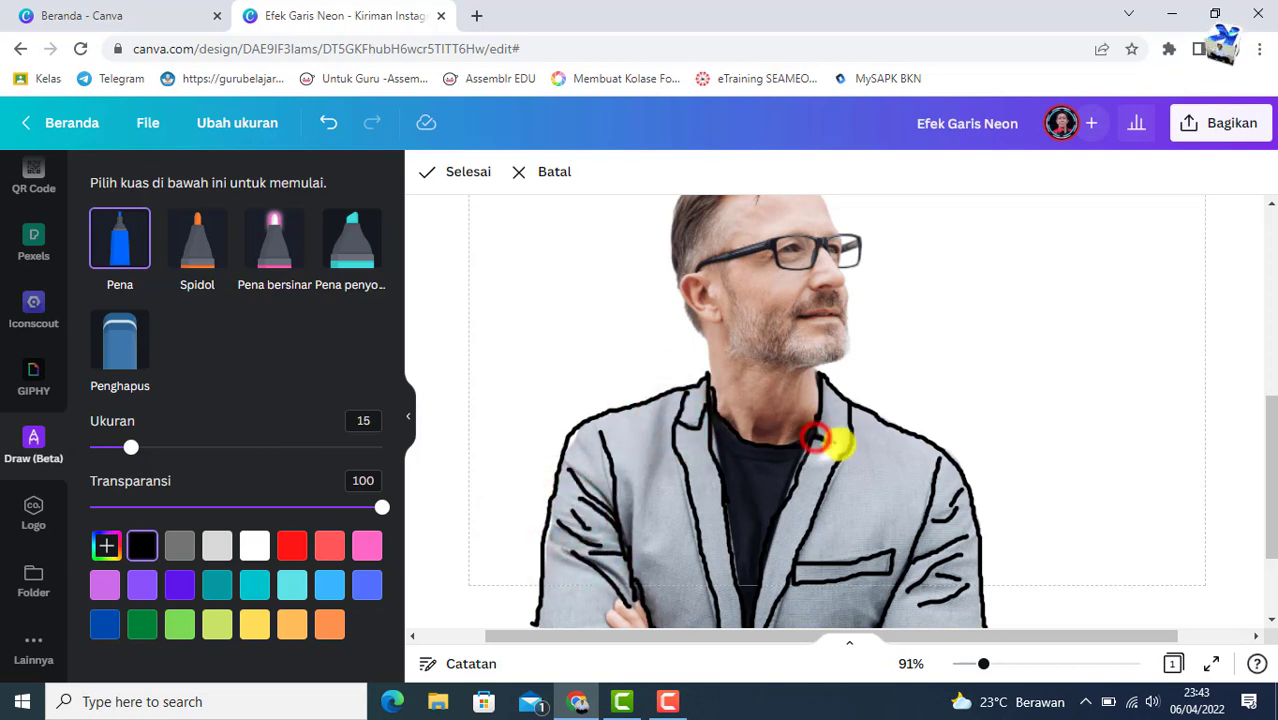
pyautogui.click(590, 563)
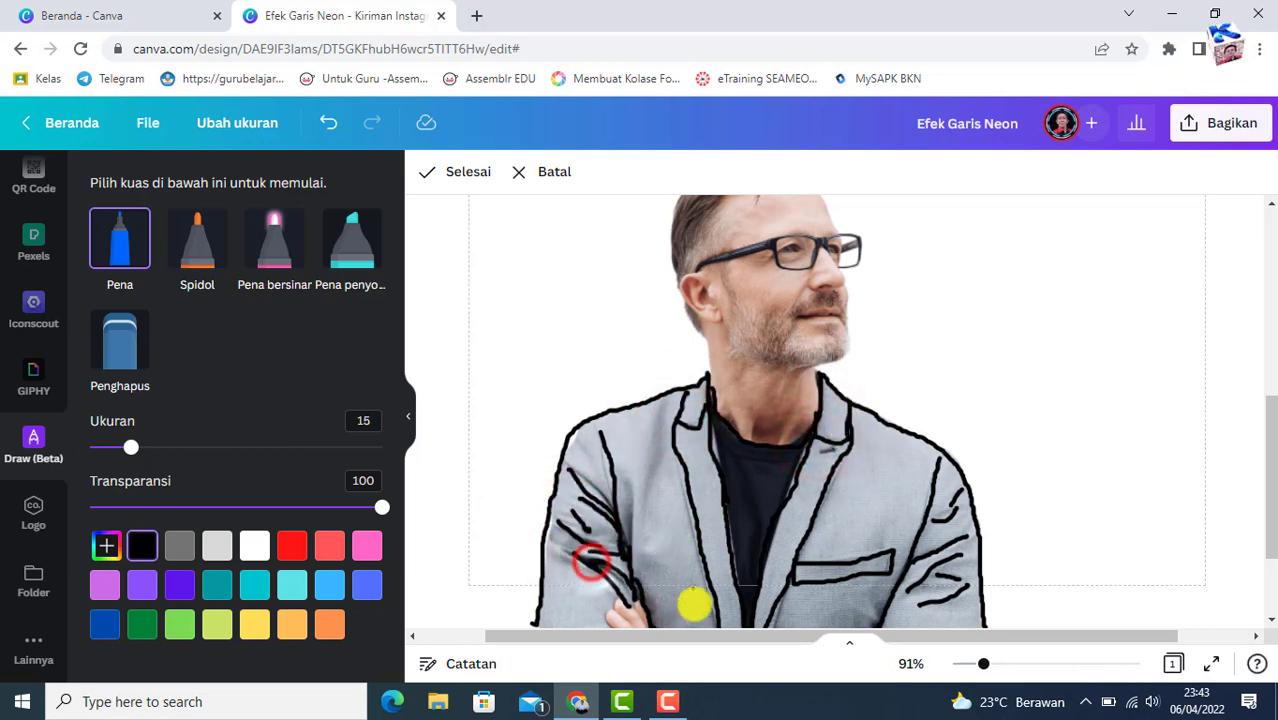
# Clean up around the hand with the eraser, then trace the fingers and the upper edge of the folded forearms in black pen.
pyautogui.click(120, 338)
pyautogui.click(621, 611)
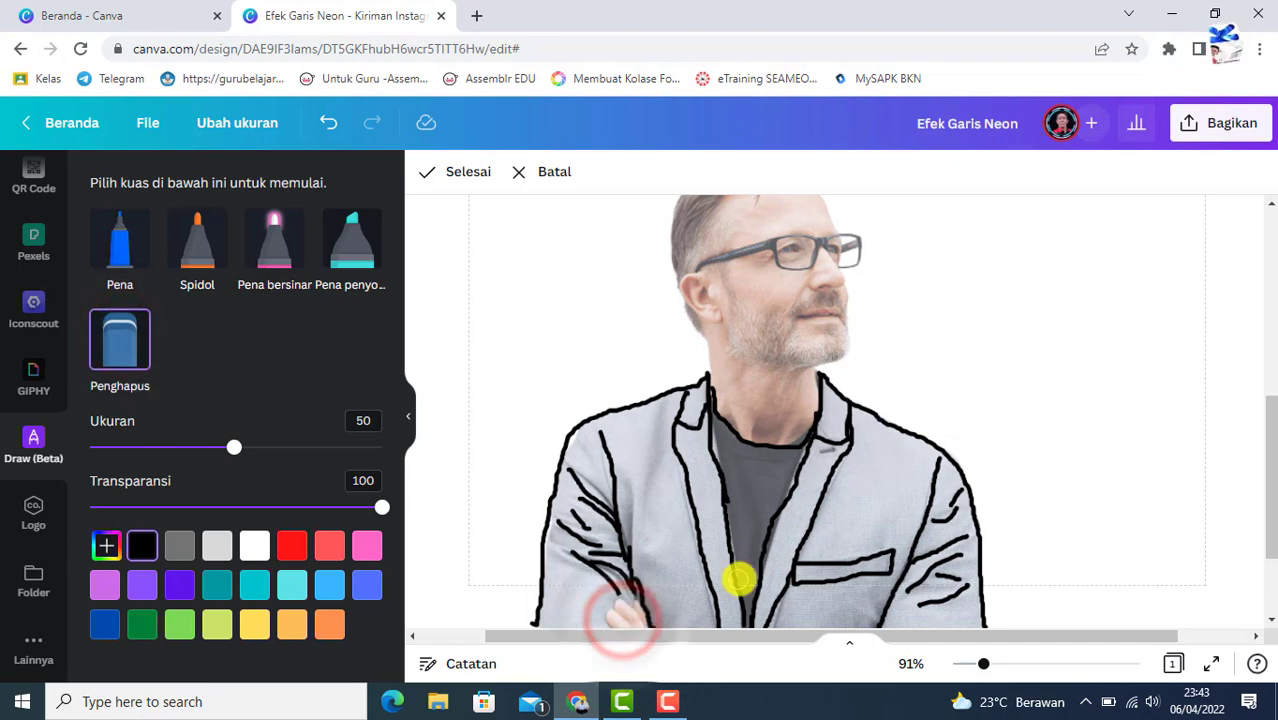
pyautogui.moveTo(983, 664); pyautogui.dragTo(996, 664)
pyautogui.scroll(-5, 465, 289)
pyautogui.click(120, 240)
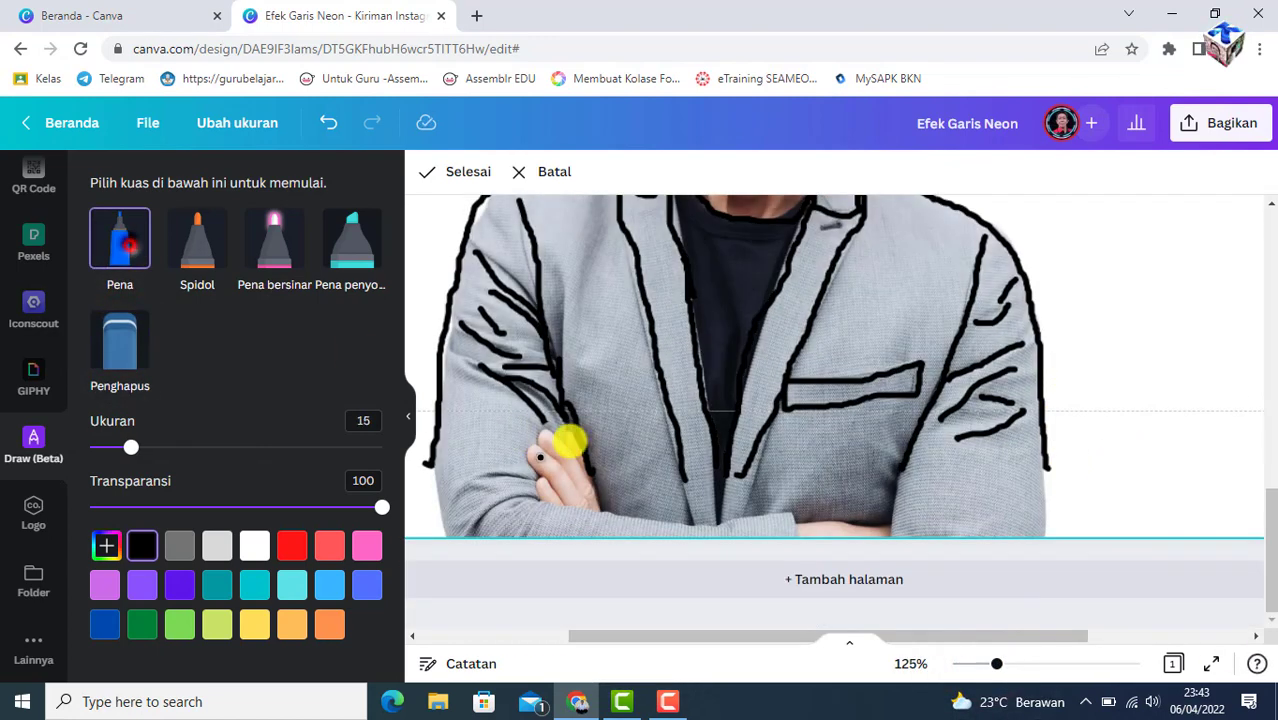
pyautogui.click(550, 428)
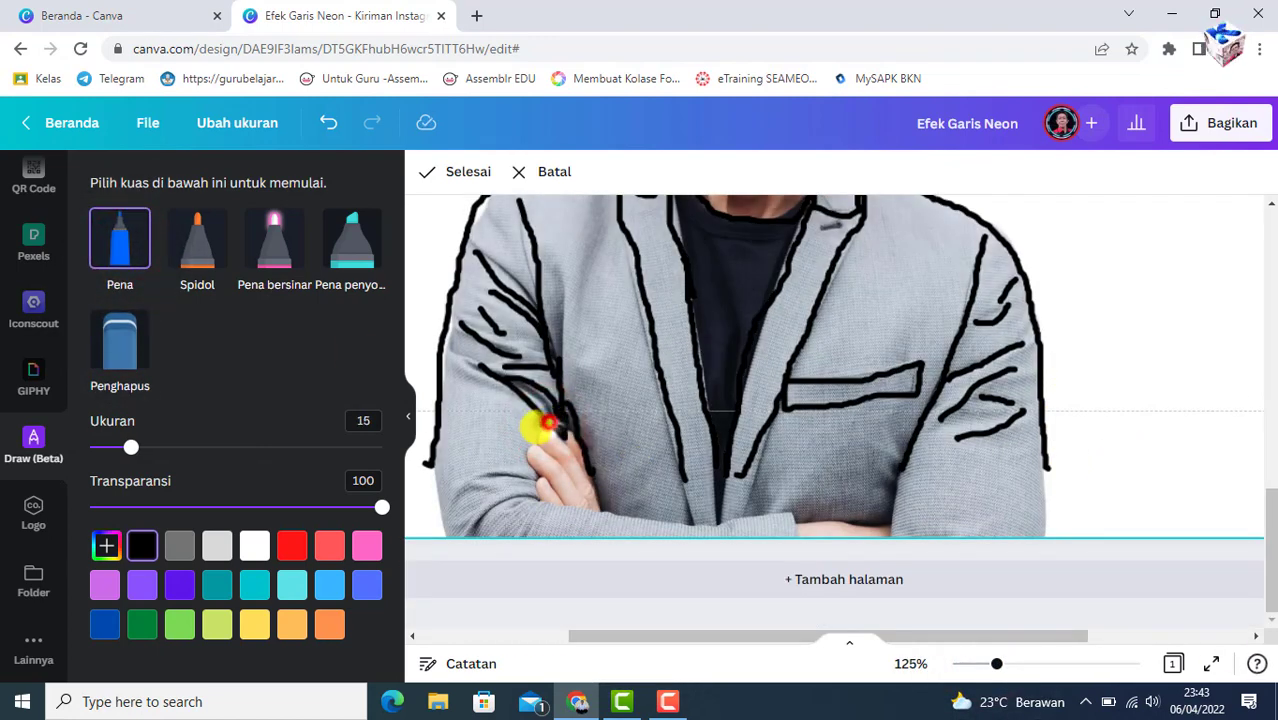
pyautogui.moveTo(548, 425)
pyautogui.mouseDown()
pyautogui.moveTo(525, 452)
pyautogui.moveTo(542, 508)
pyautogui.moveTo(681, 528)
pyautogui.moveTo(890, 527)
pyautogui.mouseUp()
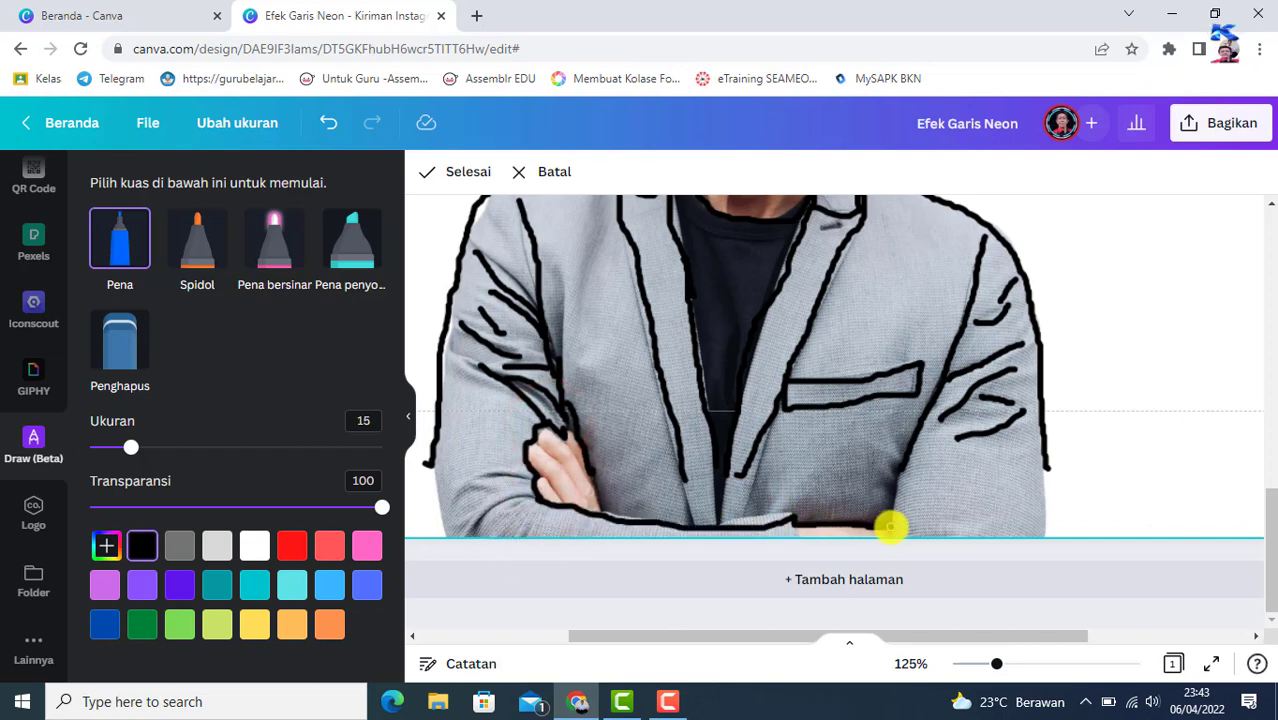
# Extend the right sleeve's inner and outer lines to the canvas bottom and the inner lapel lines down to the forearm.
pyautogui.click(904, 456)
pyautogui.moveTo(1045, 460); pyautogui.dragTo(1045, 535)
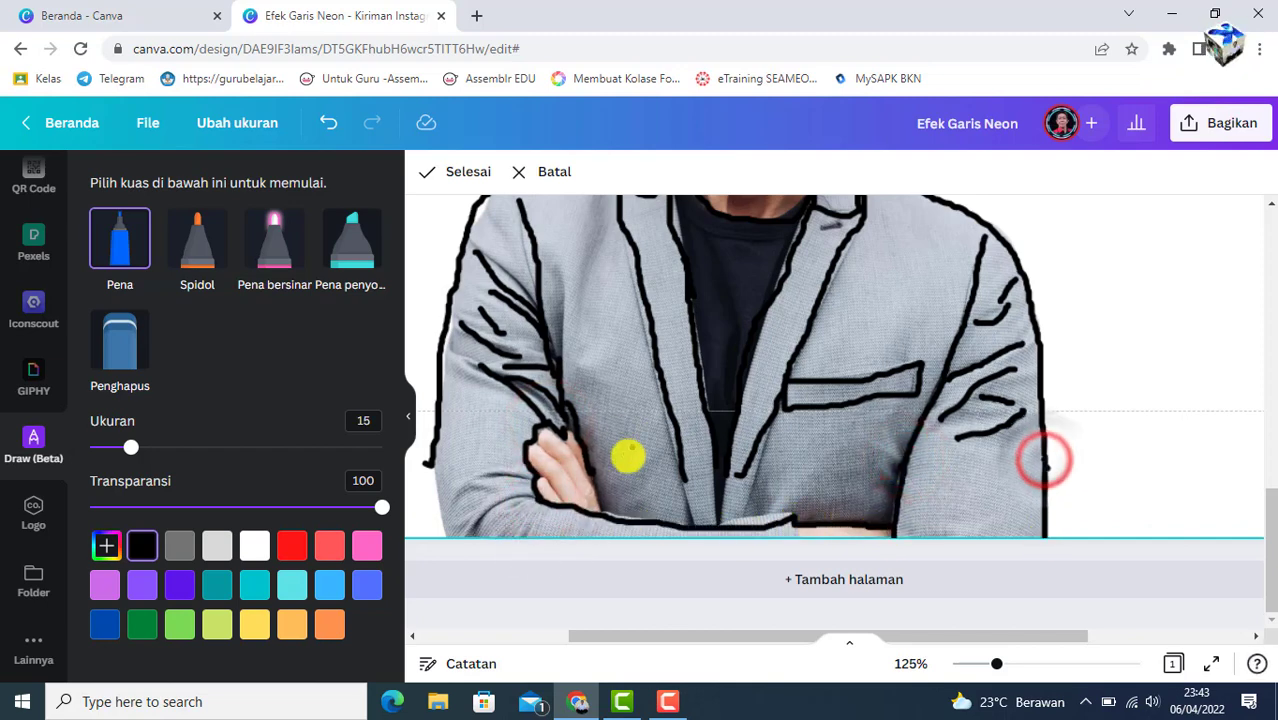
pyautogui.moveTo(676, 470)
pyautogui.mouseDown()
pyautogui.moveTo(694, 522)
pyautogui.moveTo(713, 444)
pyautogui.moveTo(716, 519)
pyautogui.mouseUp()
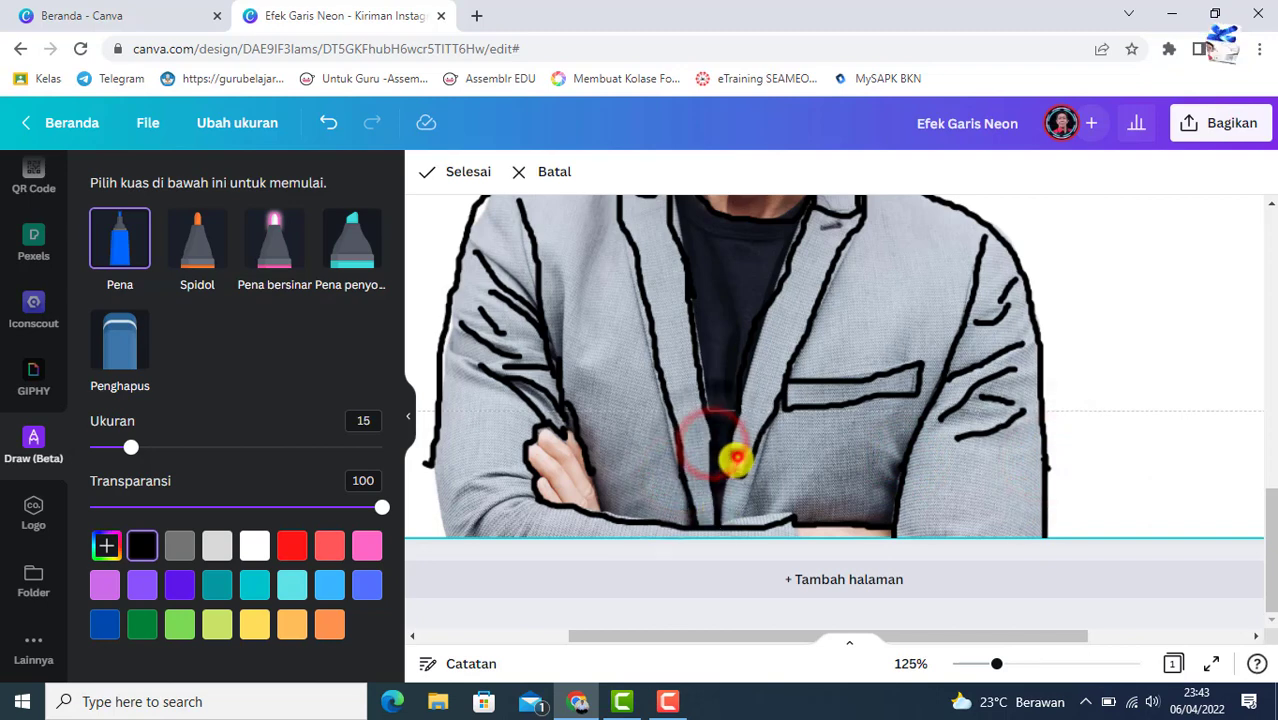
pyautogui.moveTo(727, 462); pyautogui.dragTo(722, 516)
# Erase the lower end of the right lapel's inner line and redraw it down to the forearm in black pen.
pyautogui.click(120, 338)
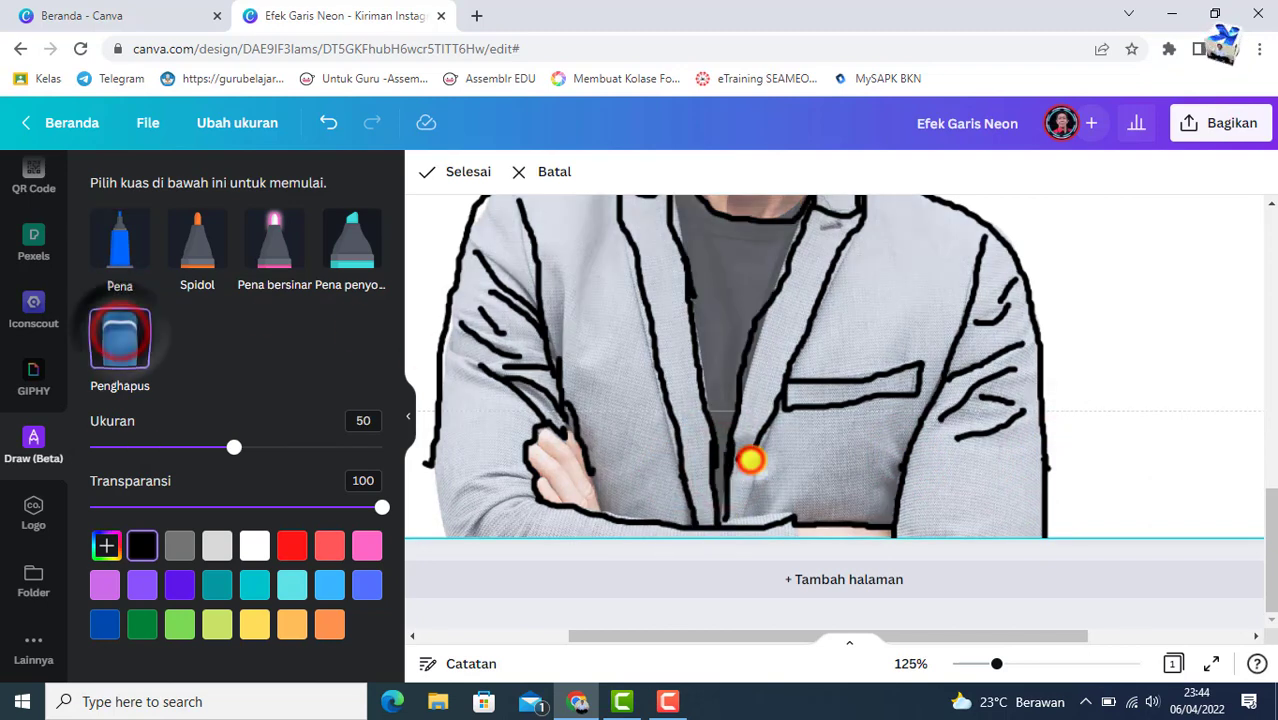
pyautogui.moveTo(750, 460); pyautogui.dragTo(705, 394)
pyautogui.click(119, 238)
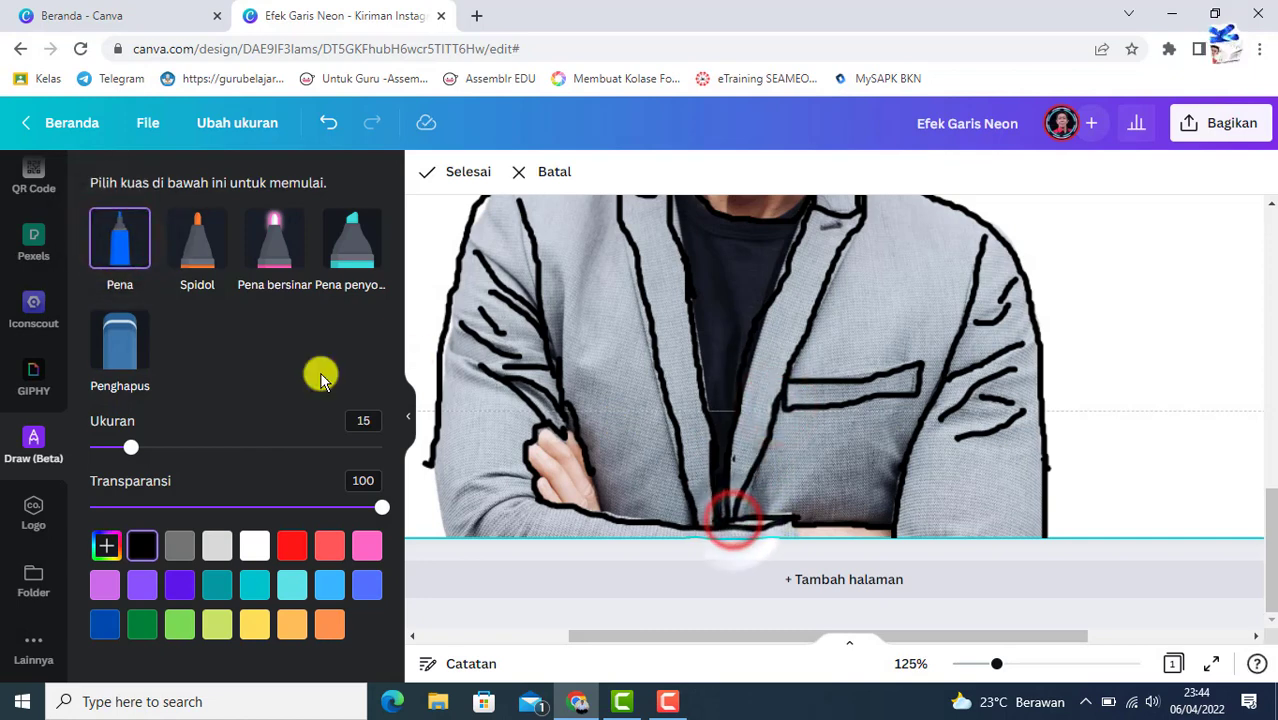
# Erase the forearm's upper edge below the lapels and redraw it in black pen, closing the sleeve cuff at the canvas bottom.
pyautogui.click(120, 338)
pyautogui.moveTo(813, 533); pyautogui.dragTo(706, 532)
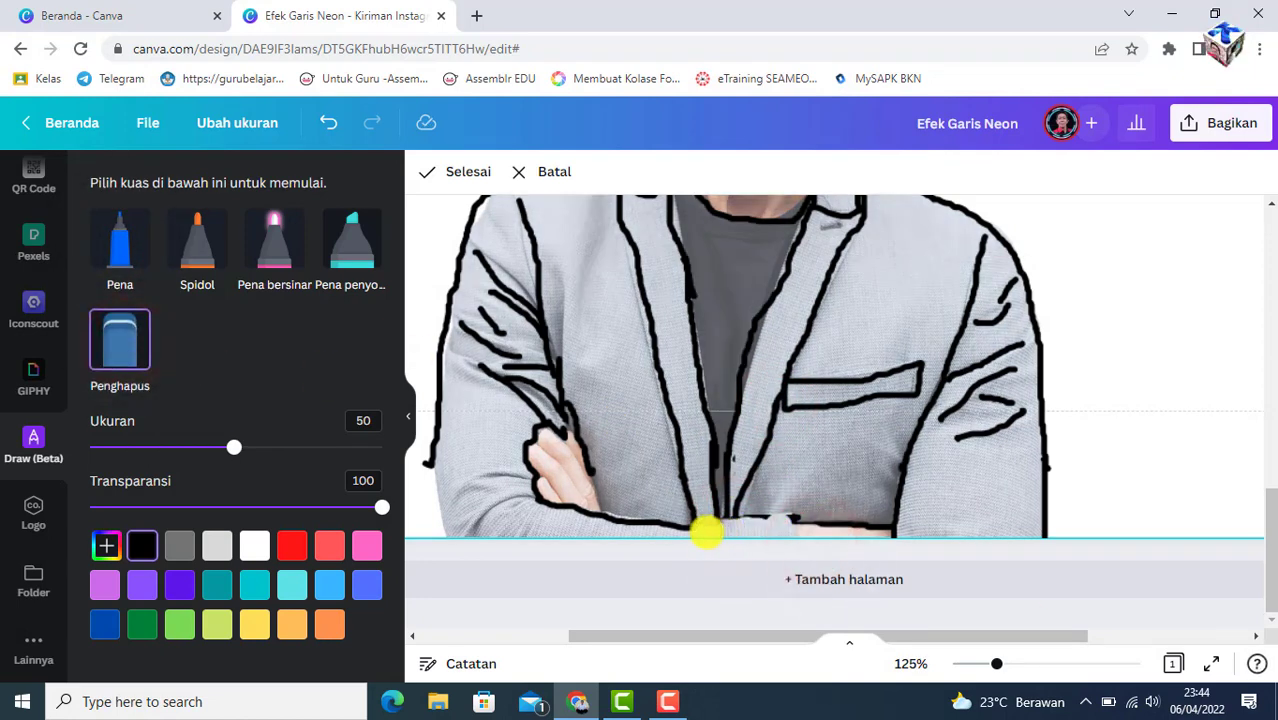
pyautogui.click(120, 238)
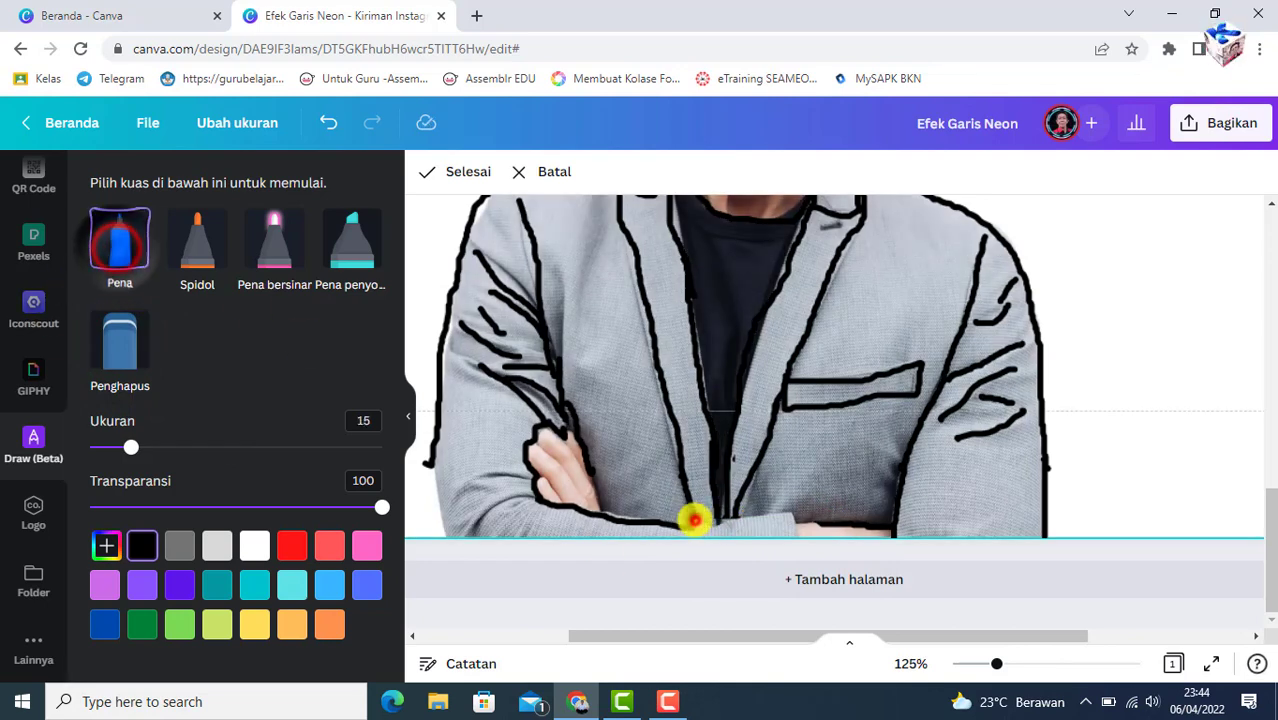
pyautogui.click(694, 517)
pyautogui.click(330, 122)
pyautogui.moveTo(688, 528); pyautogui.dragTo(793, 525)
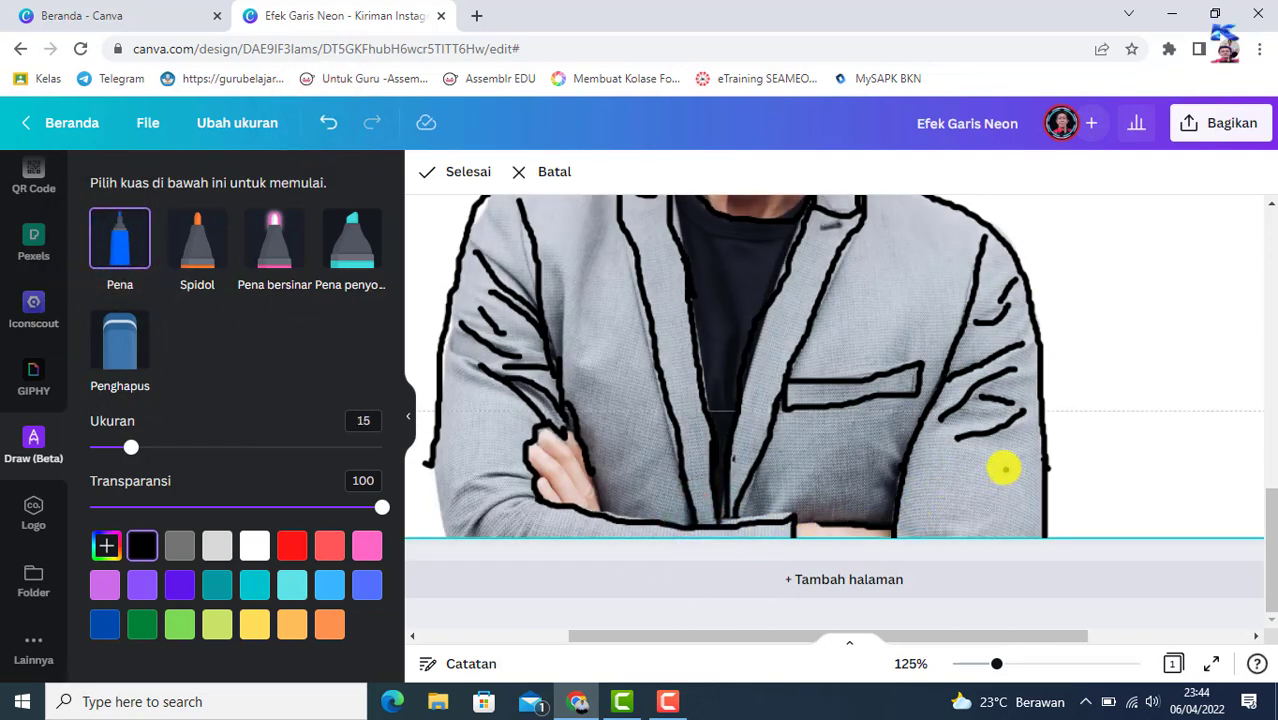
# Draw the short buttonhole line on the right lapel just below the notch.
pyautogui.scroll(3, 1040, 465)
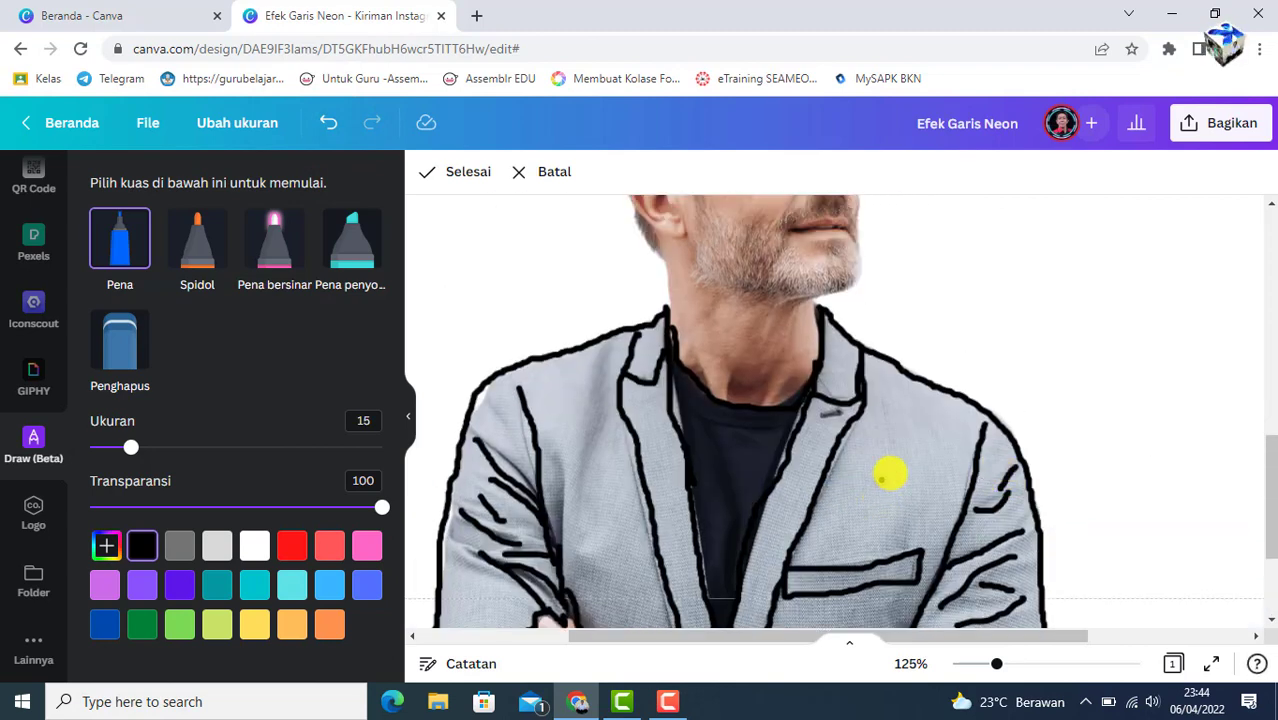
pyautogui.click(827, 416)
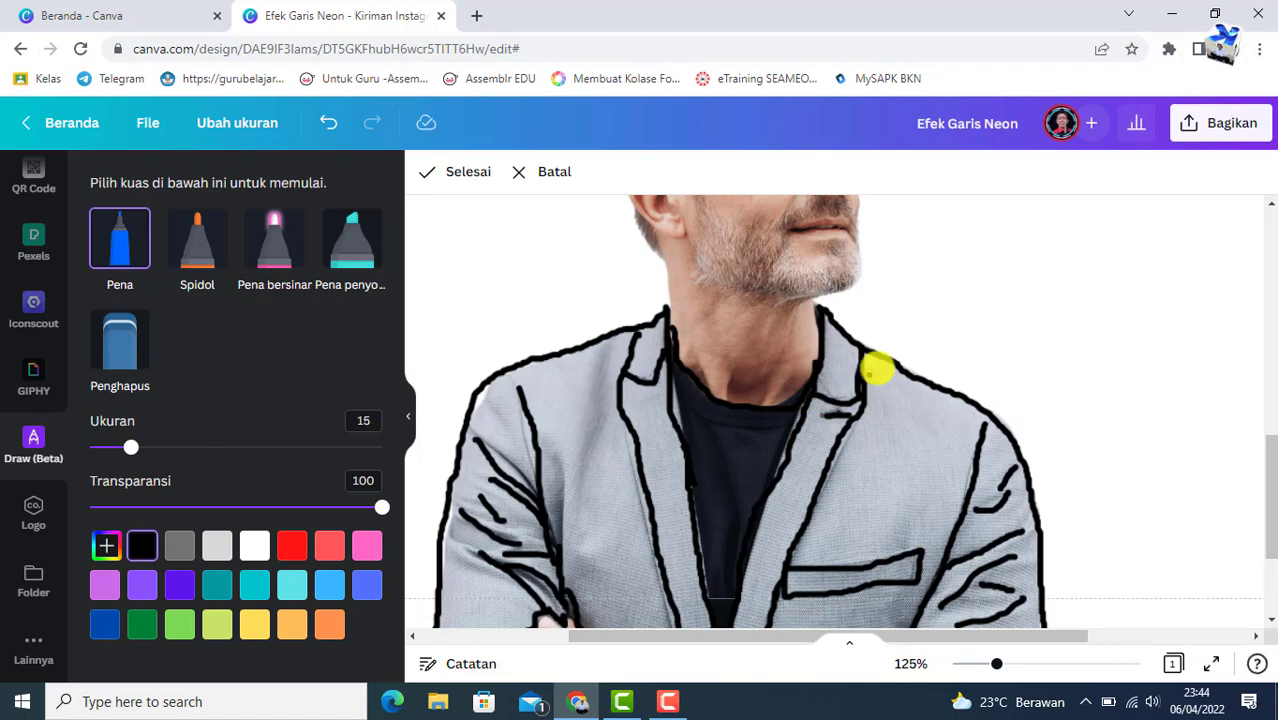
pyautogui.scroll(-2, 986, 340)
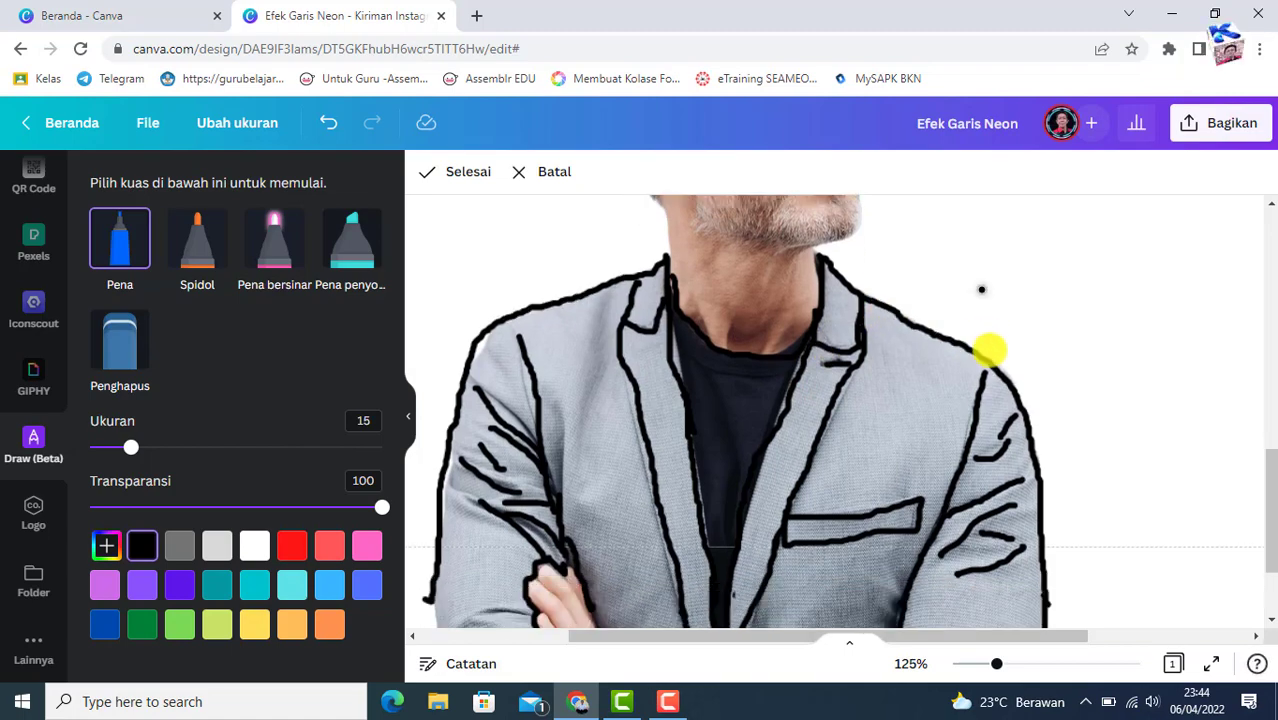
# Draw the left sleeve's outer elbow line down to the canvas bottom and the fold lines on the folded forearm.
pyautogui.moveTo(1000, 668); pyautogui.dragTo(970, 662)
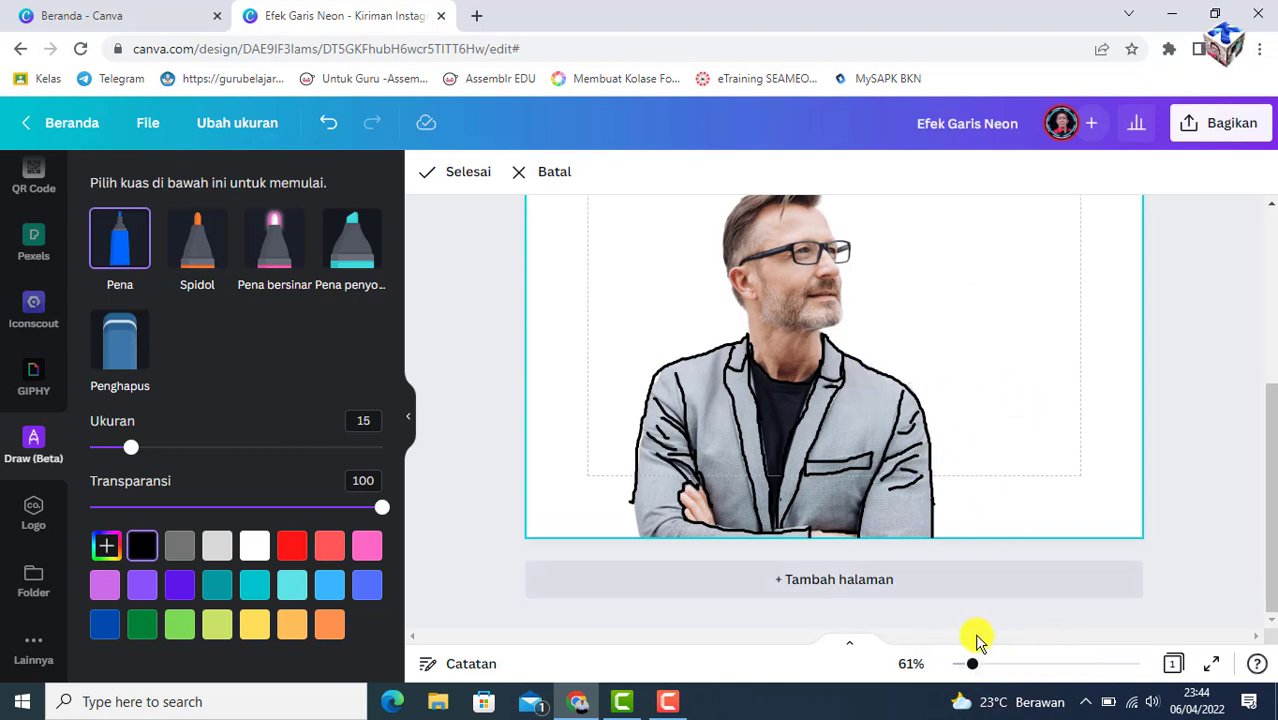
pyautogui.moveTo(972, 662); pyautogui.dragTo(966, 664)
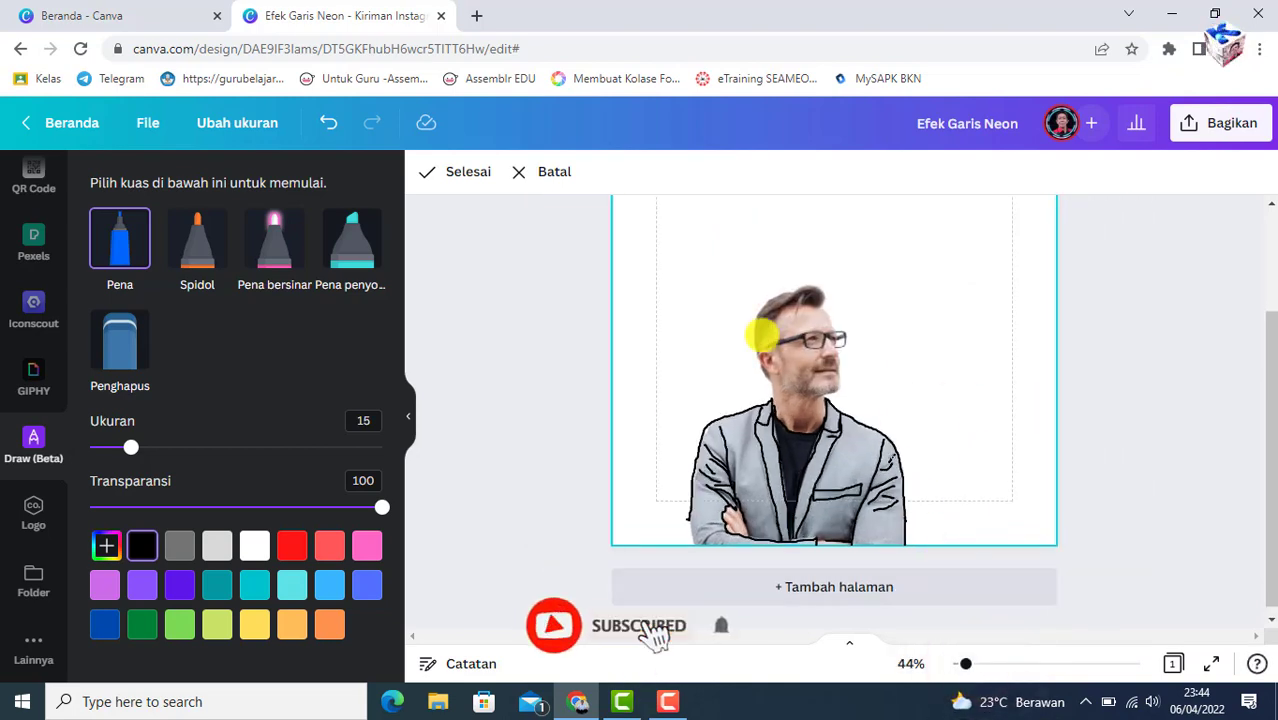
pyautogui.scroll(3, 1200, 440)
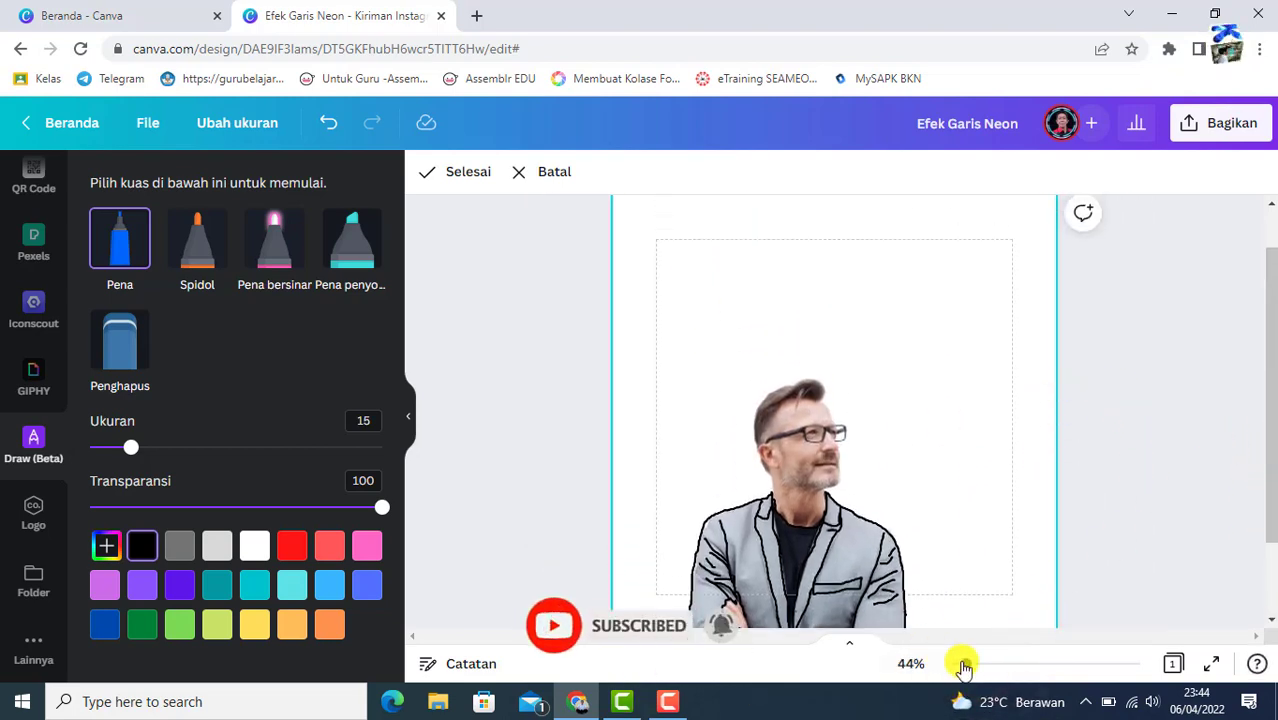
pyautogui.moveTo(961, 665); pyautogui.dragTo(962, 668)
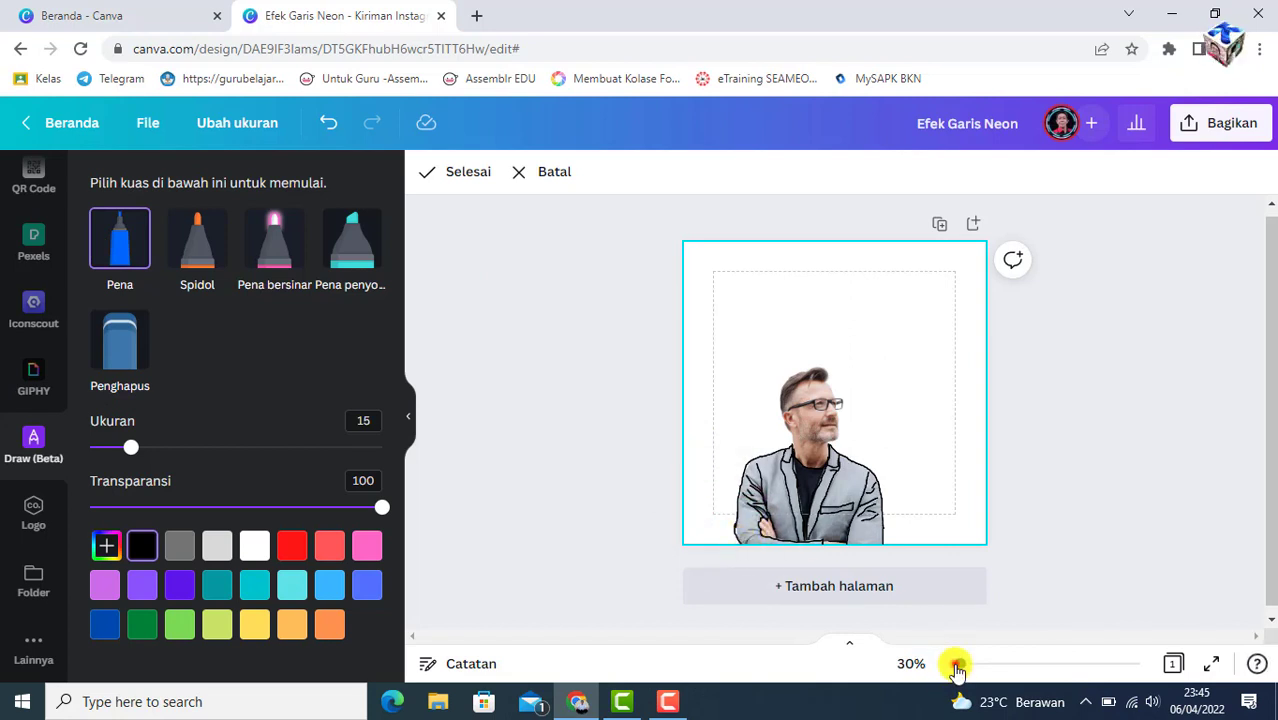
pyautogui.moveTo(960, 663); pyautogui.dragTo(967, 663)
pyautogui.scroll(-2, 998, 505)
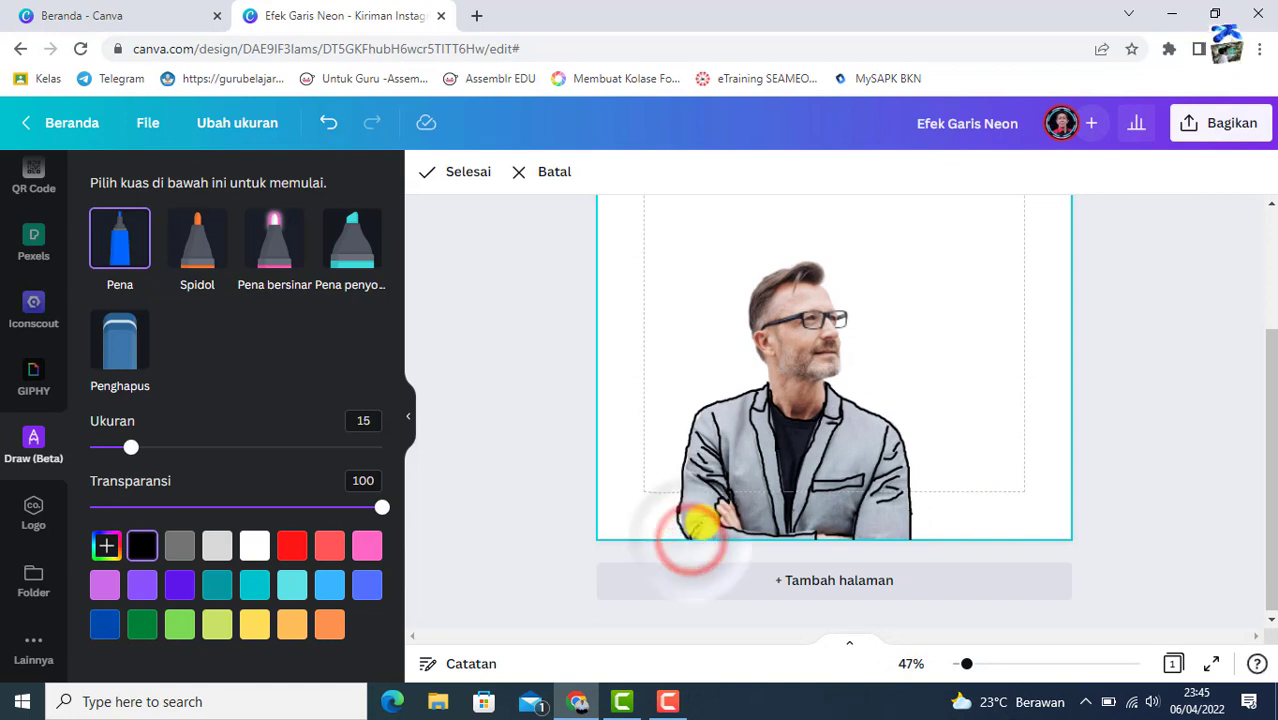
pyautogui.click(698, 515)
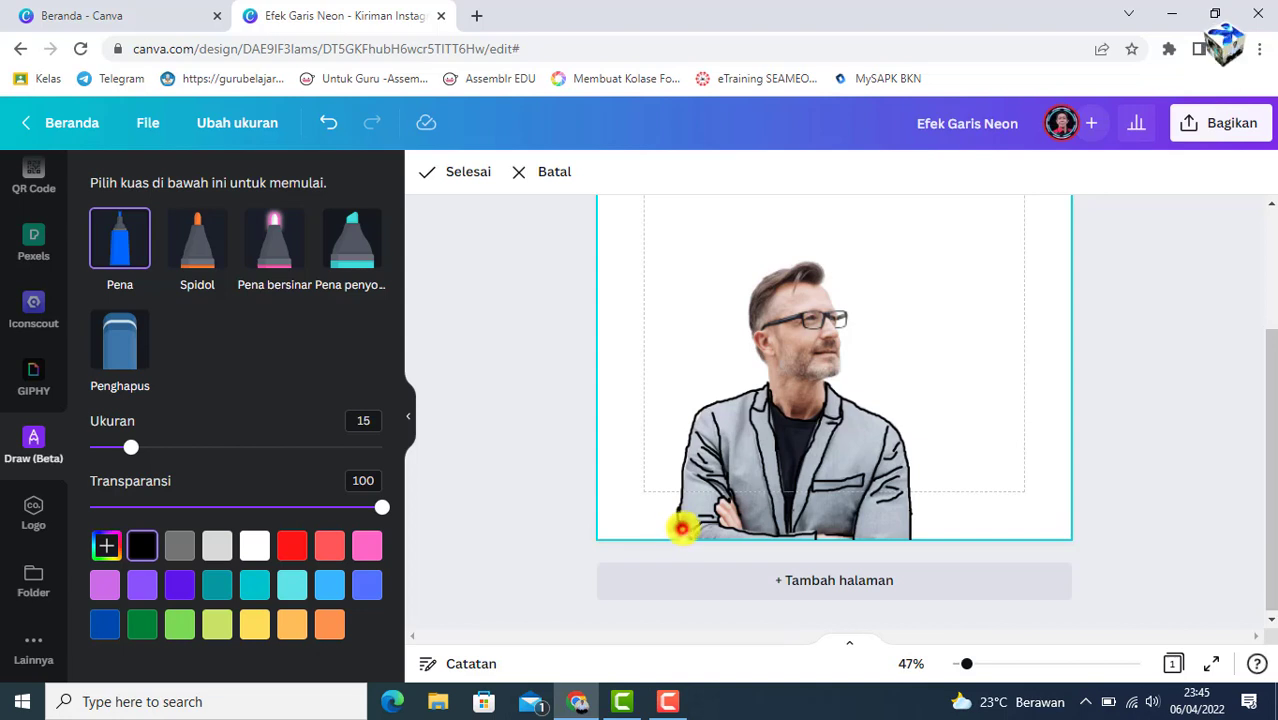
pyautogui.click(681, 527)
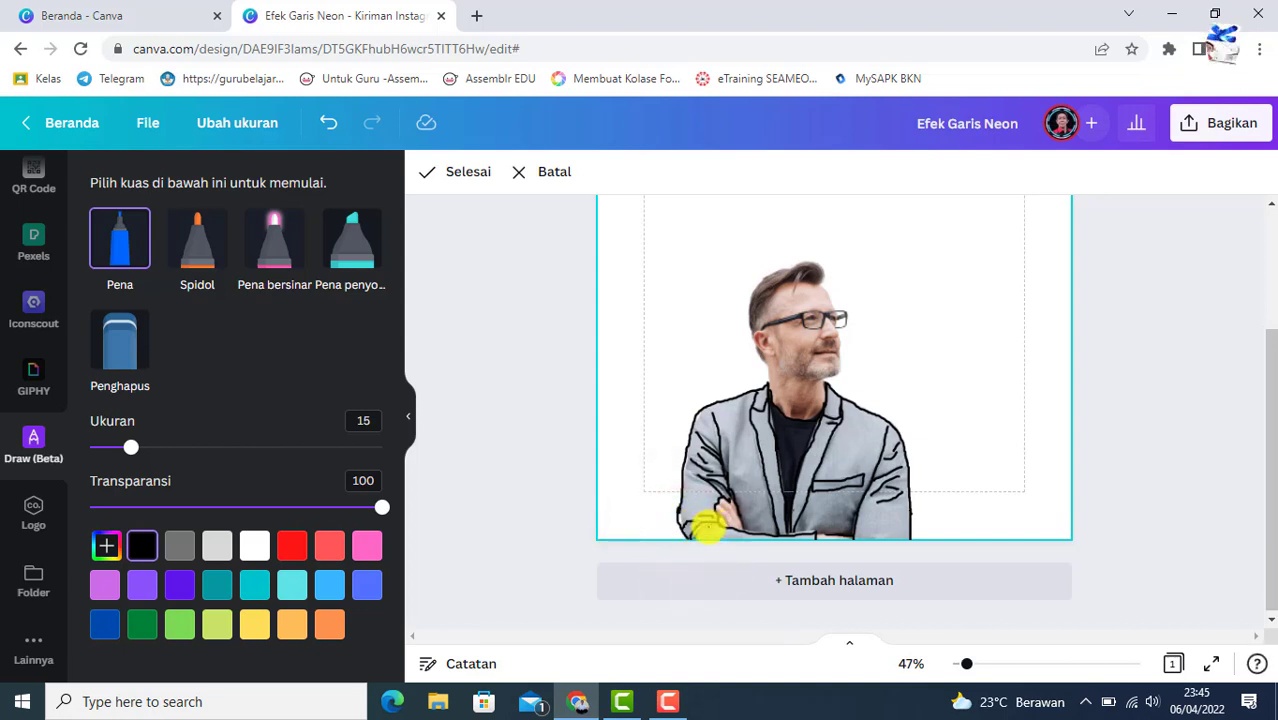
pyautogui.click(707, 524)
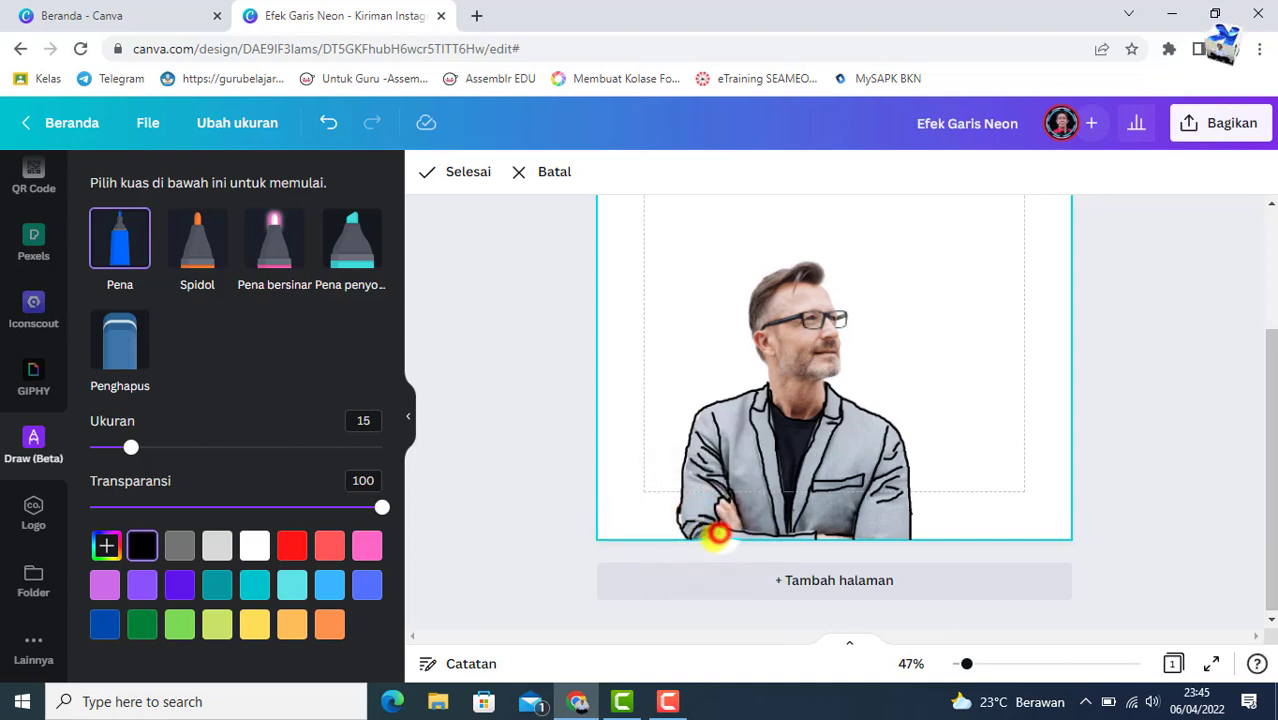
pyautogui.click(718, 534)
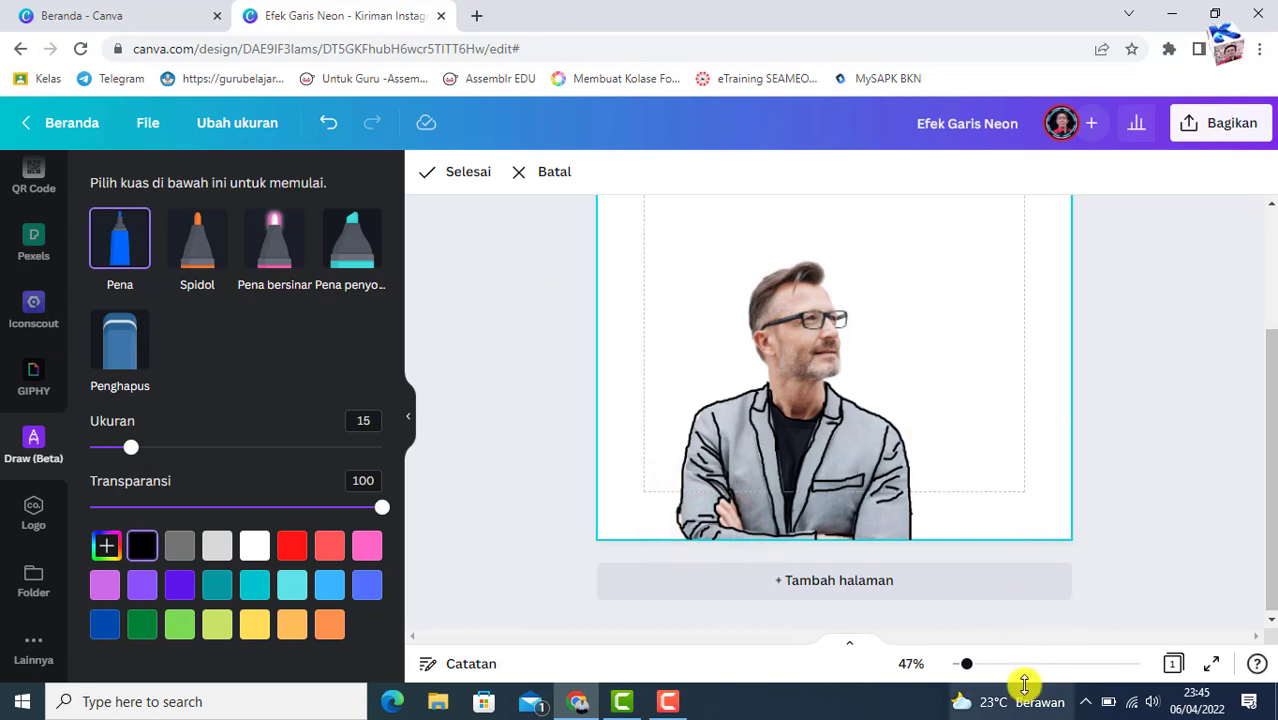
# Erase the left sleeve's lower outer line and redraw it closer to the jacket's edge in black pen.
pyautogui.moveTo(970, 664); pyautogui.dragTo(977, 664)
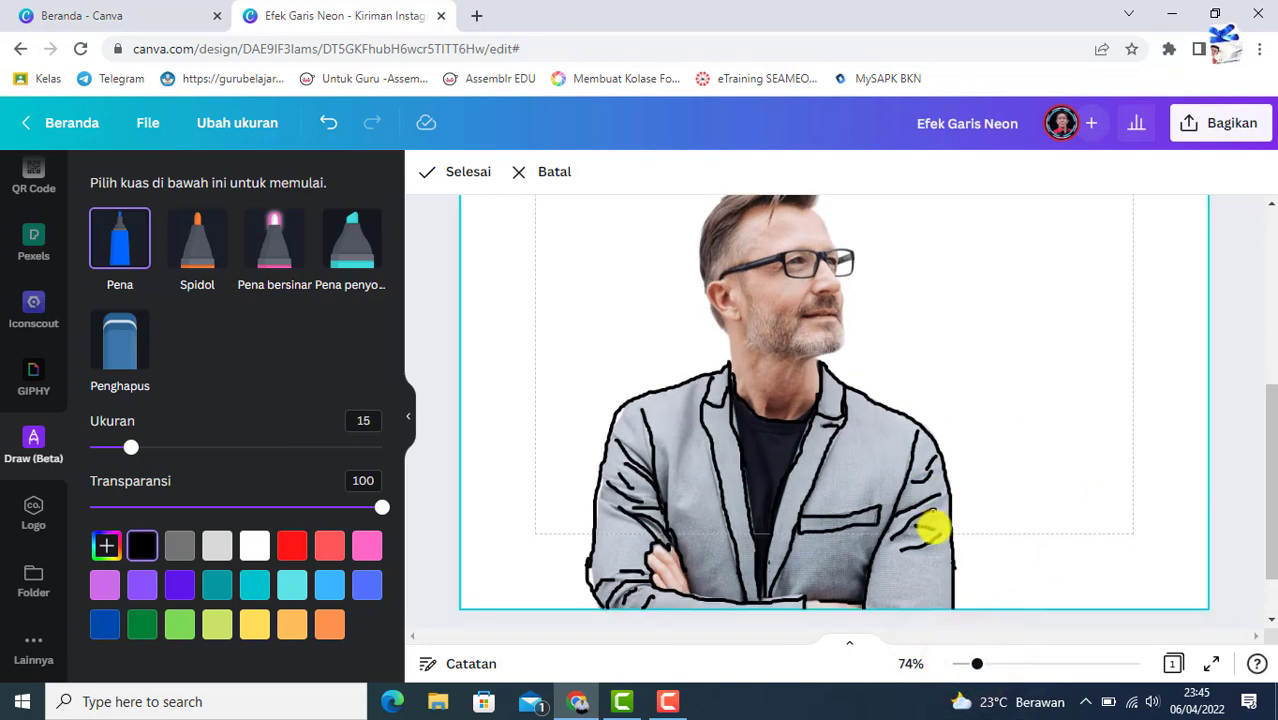
pyautogui.scroll(-1, 934, 522)
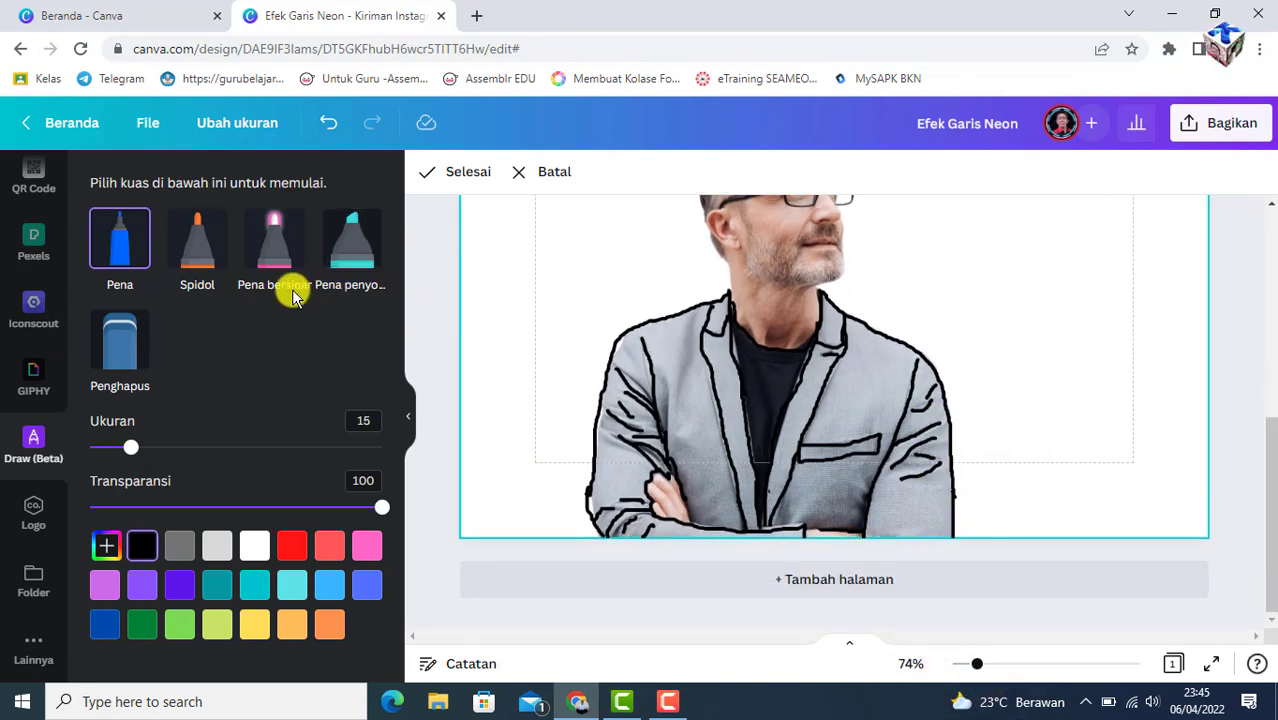
pyautogui.click(117, 339)
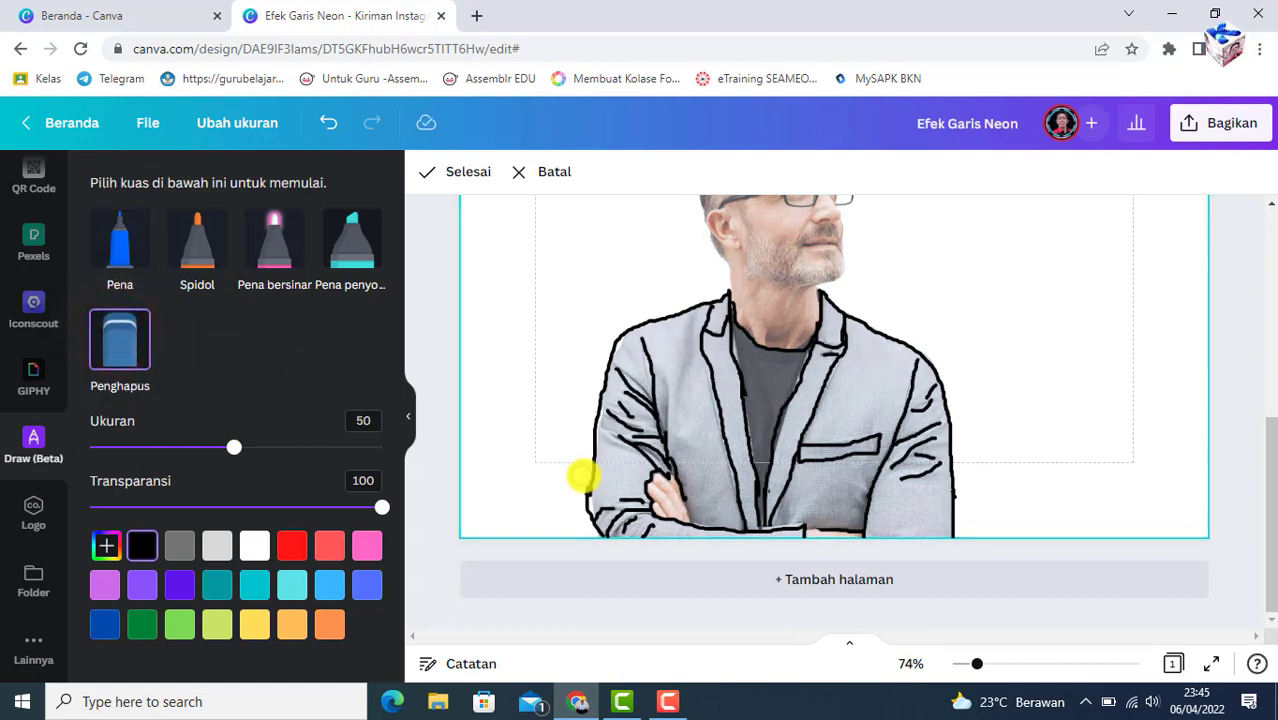
pyautogui.moveTo(586, 474)
pyautogui.mouseDown()
pyautogui.moveTo(585, 523)
pyautogui.moveTo(542, 511)
pyautogui.mouseUp()
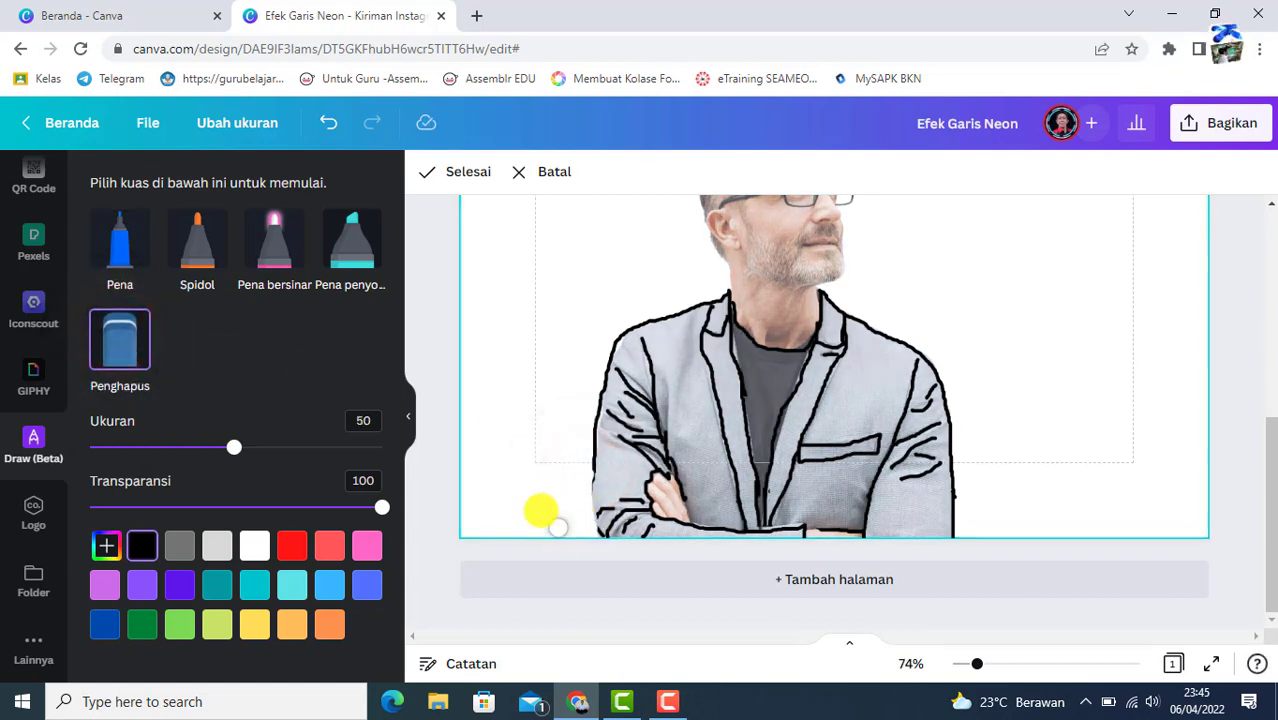
pyautogui.click(122, 245)
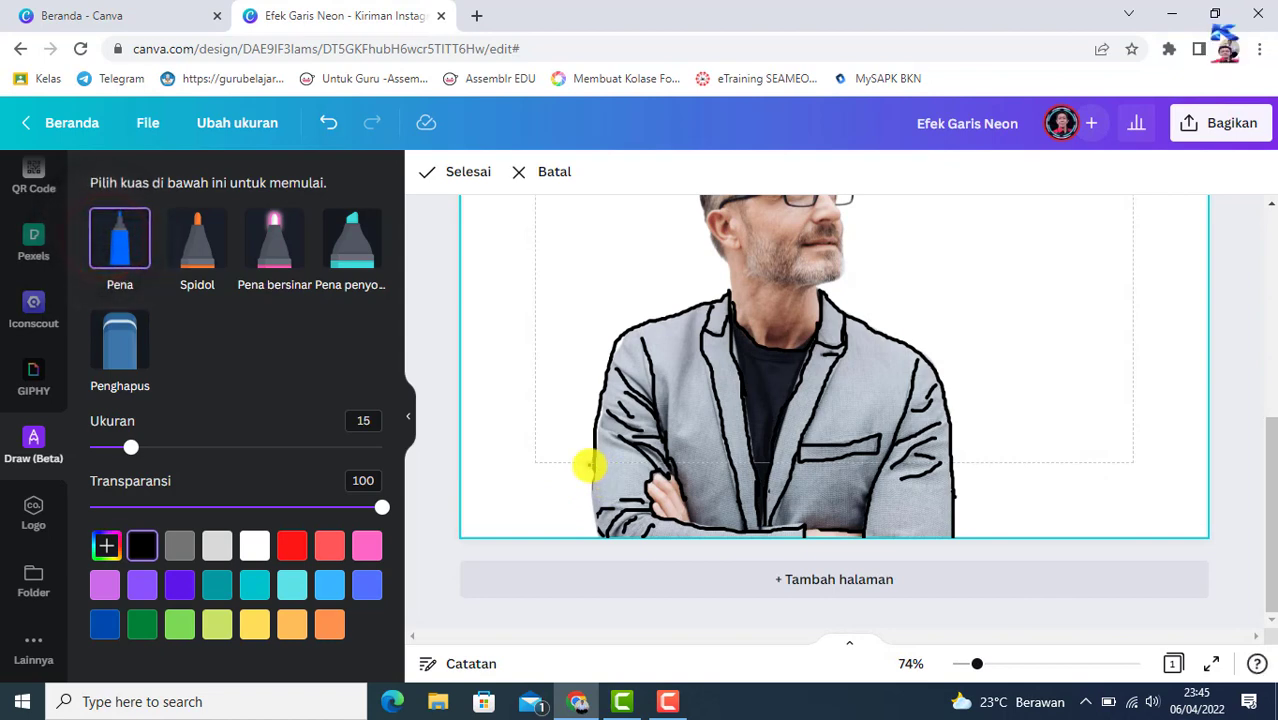
pyautogui.moveTo(593, 468); pyautogui.dragTo(593, 497)
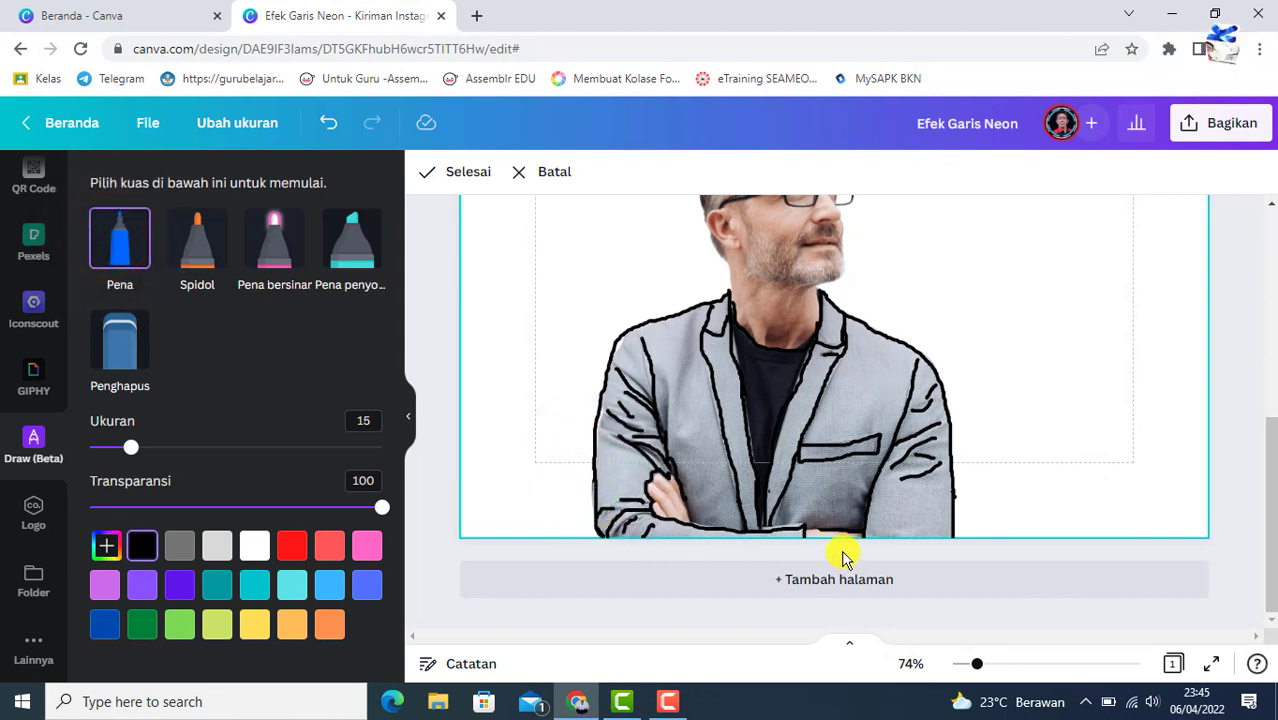
# Finish the jacket line drawing and place it on the page as an image.
pyautogui.scroll(2, 1093, 476)
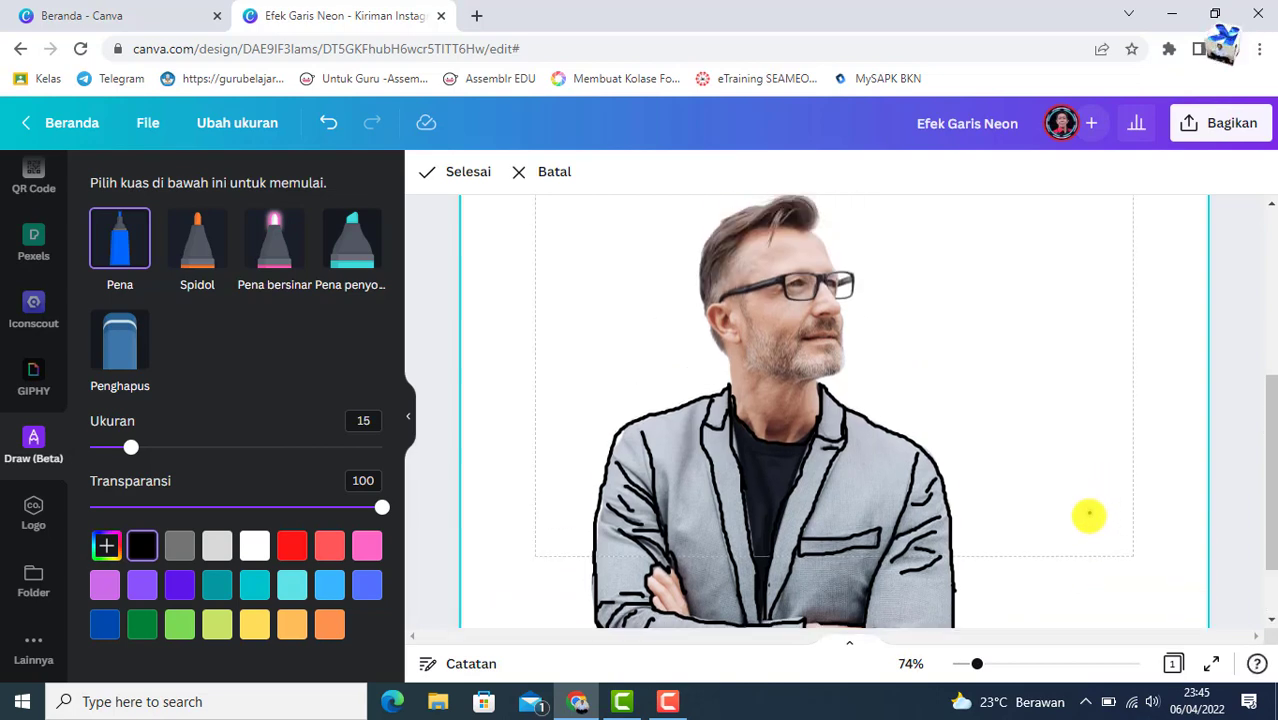
pyautogui.moveTo(980, 666); pyautogui.dragTo(970, 664)
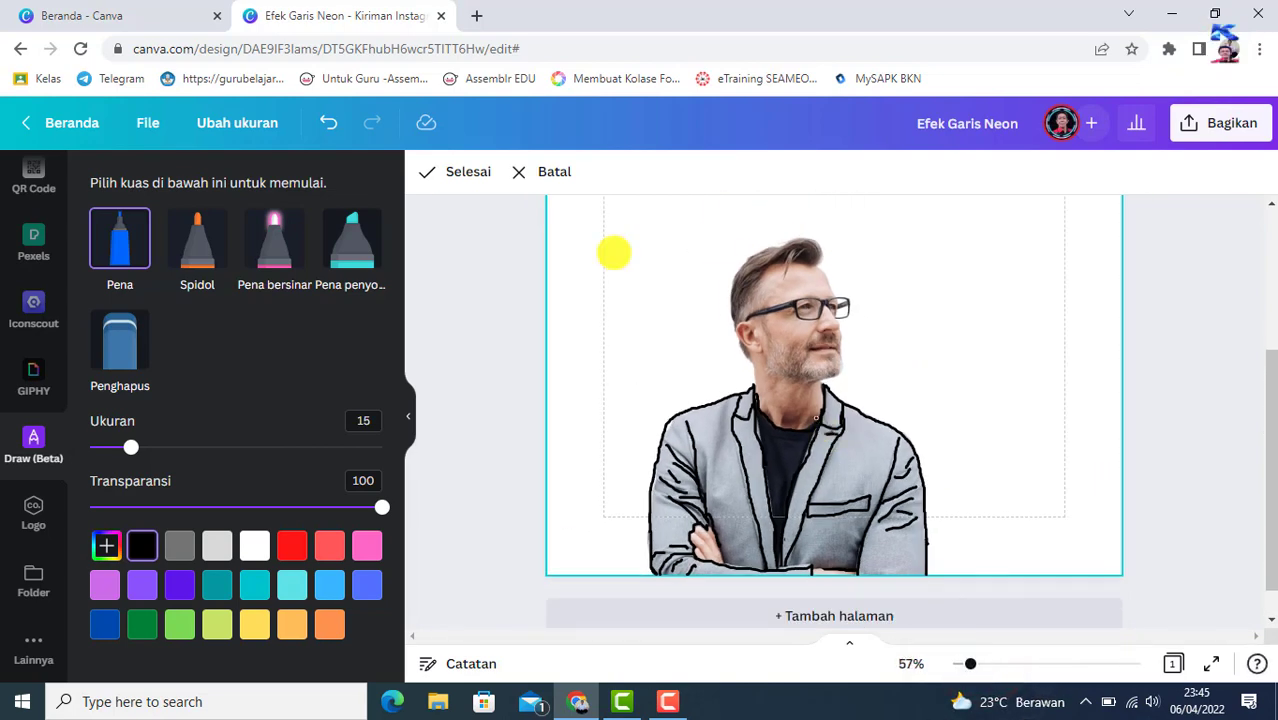
pyautogui.click(450, 173)
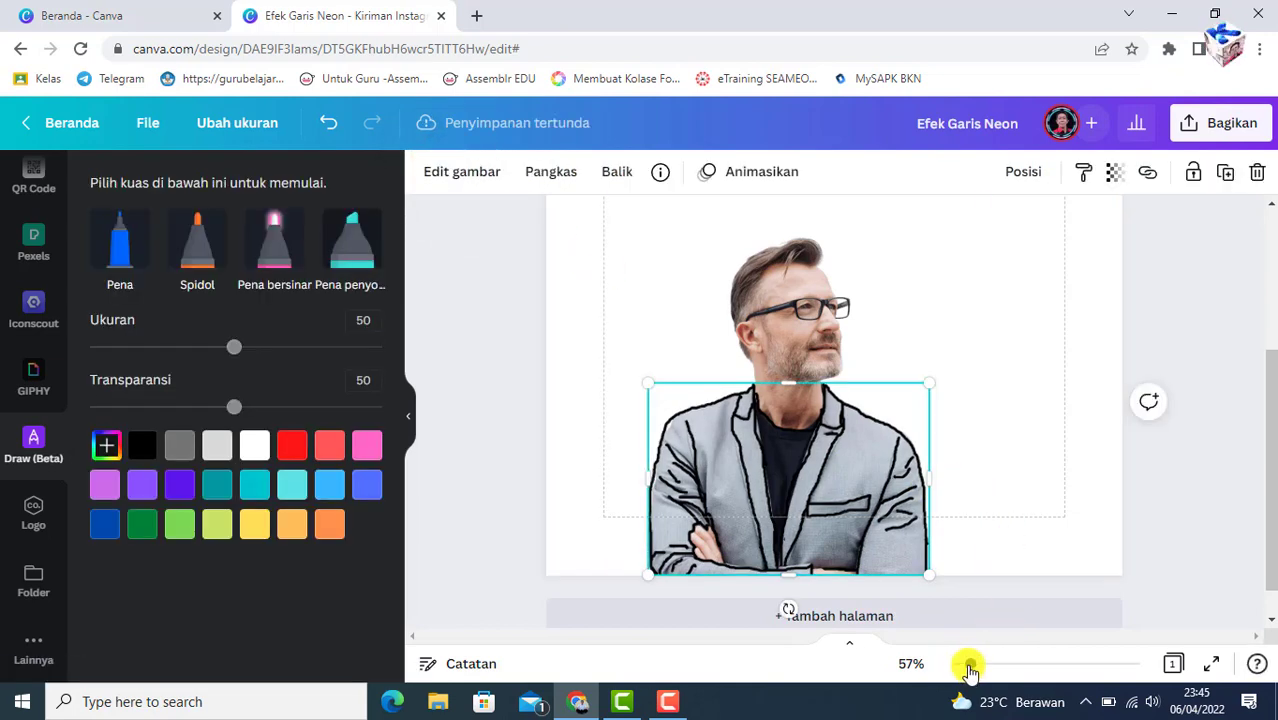
# Give the jacket line drawing the Bersinar (glow) shadow effect.
pyautogui.moveTo(968, 668); pyautogui.dragTo(963, 664)
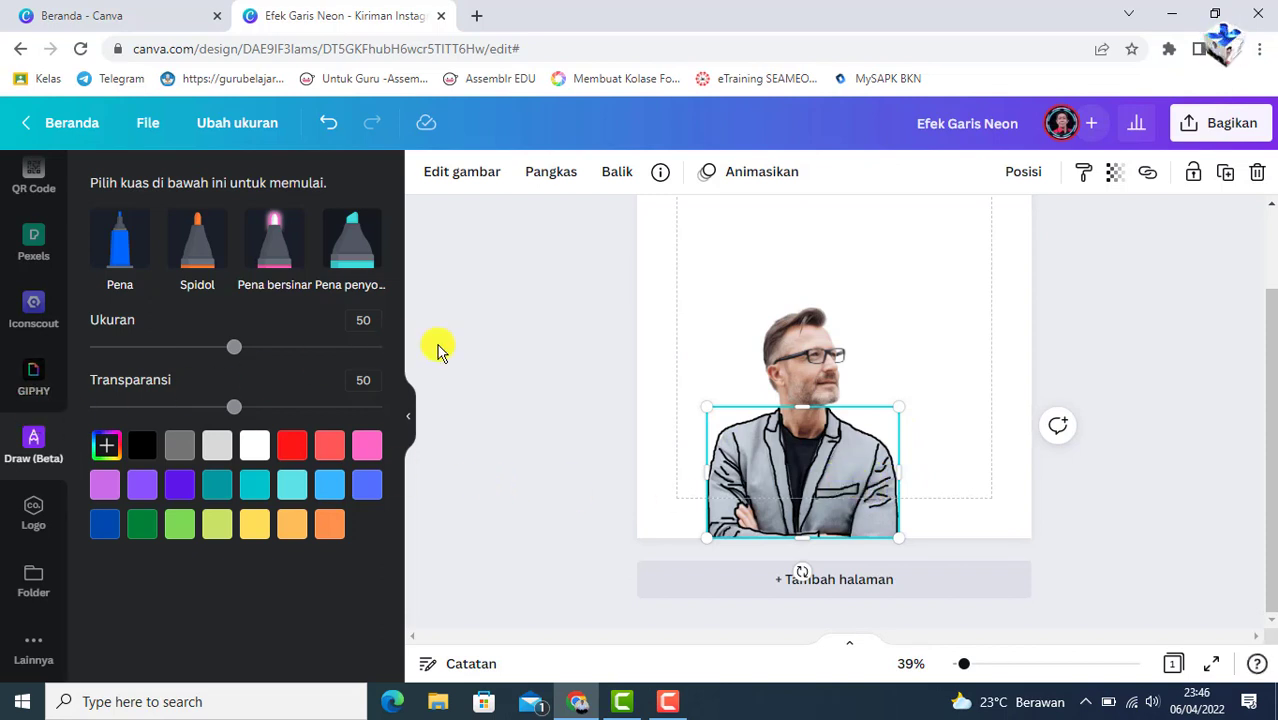
pyautogui.click(457, 180)
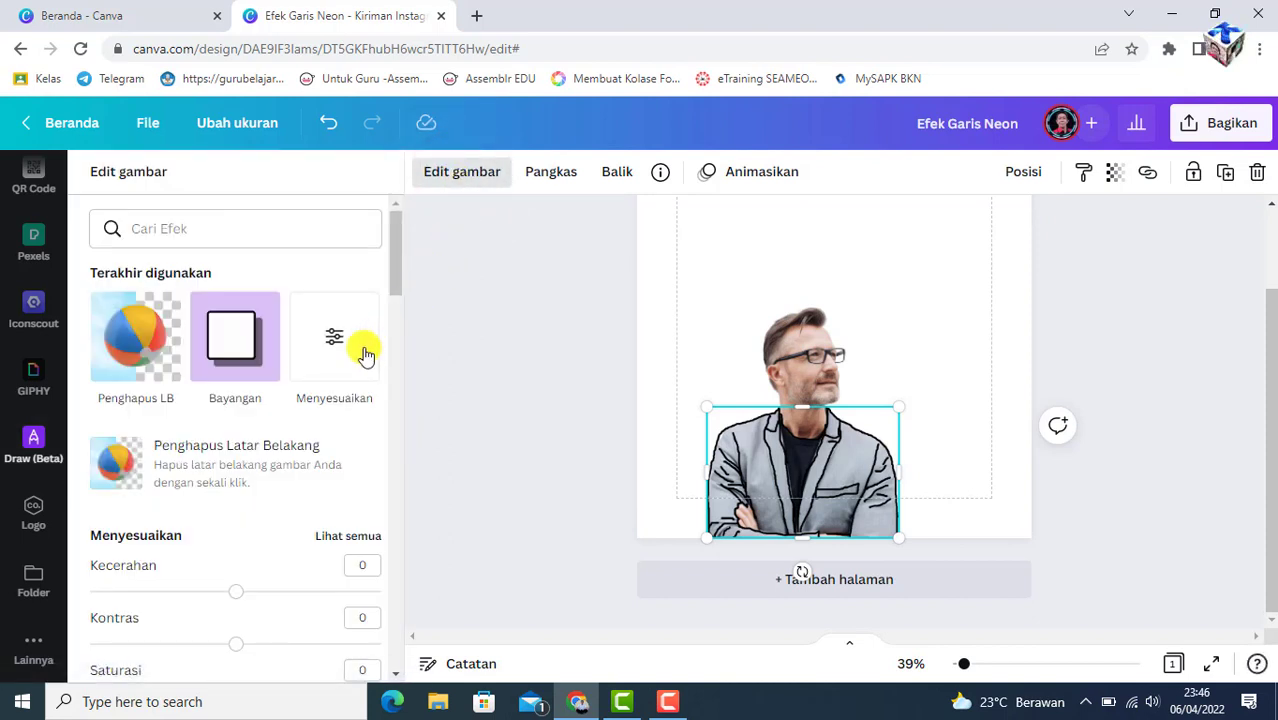
pyautogui.scroll(-1, 344, 432)
pyautogui.scroll(-5, 344, 432)
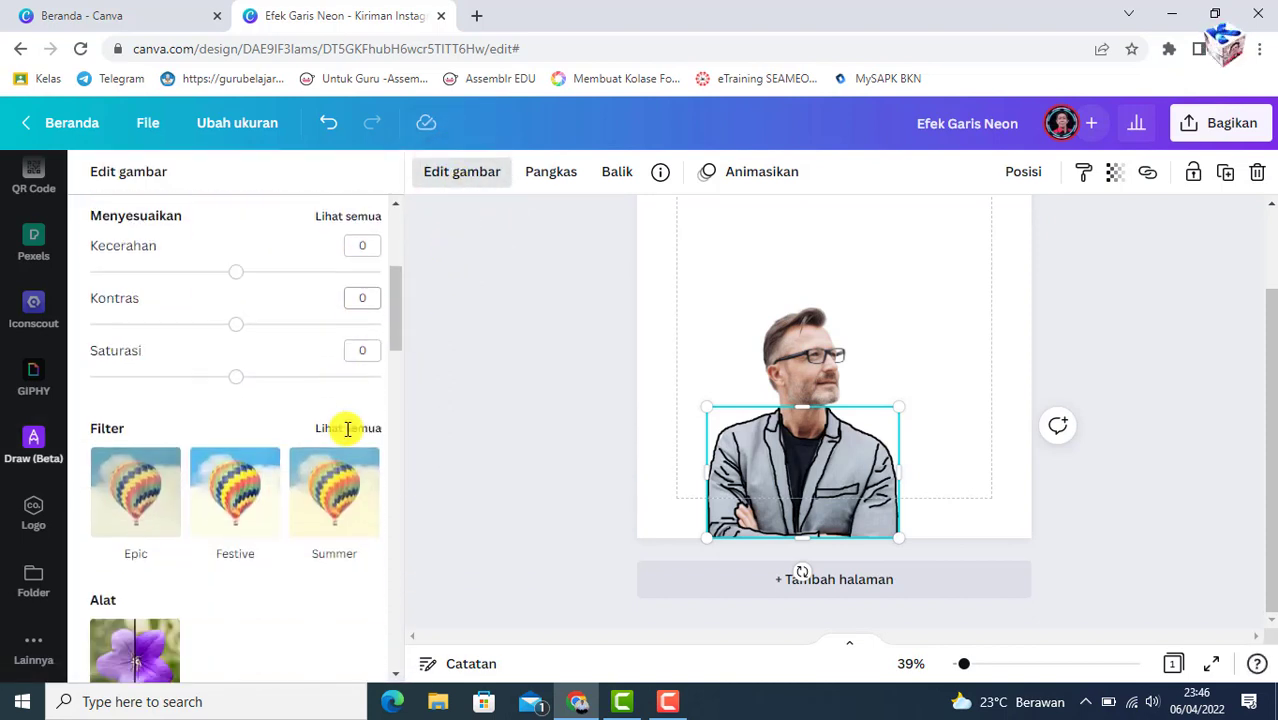
pyautogui.scroll(-2, 342, 430)
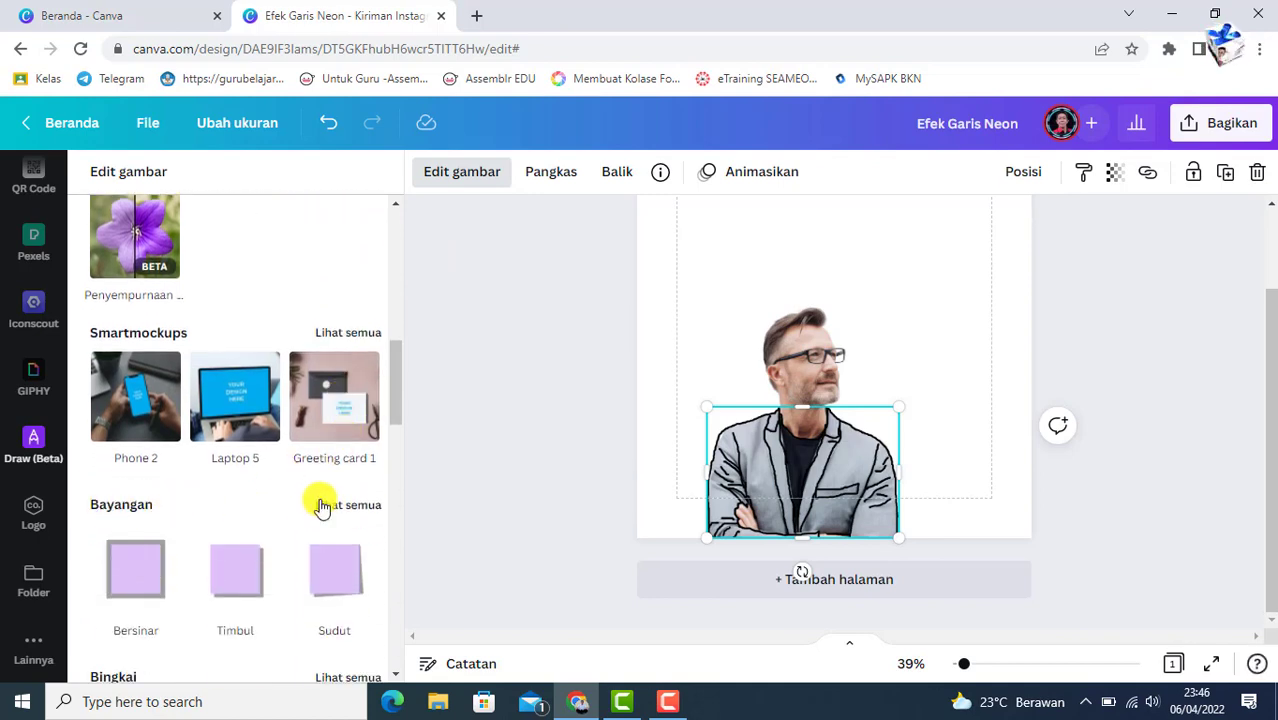
pyautogui.click(354, 507)
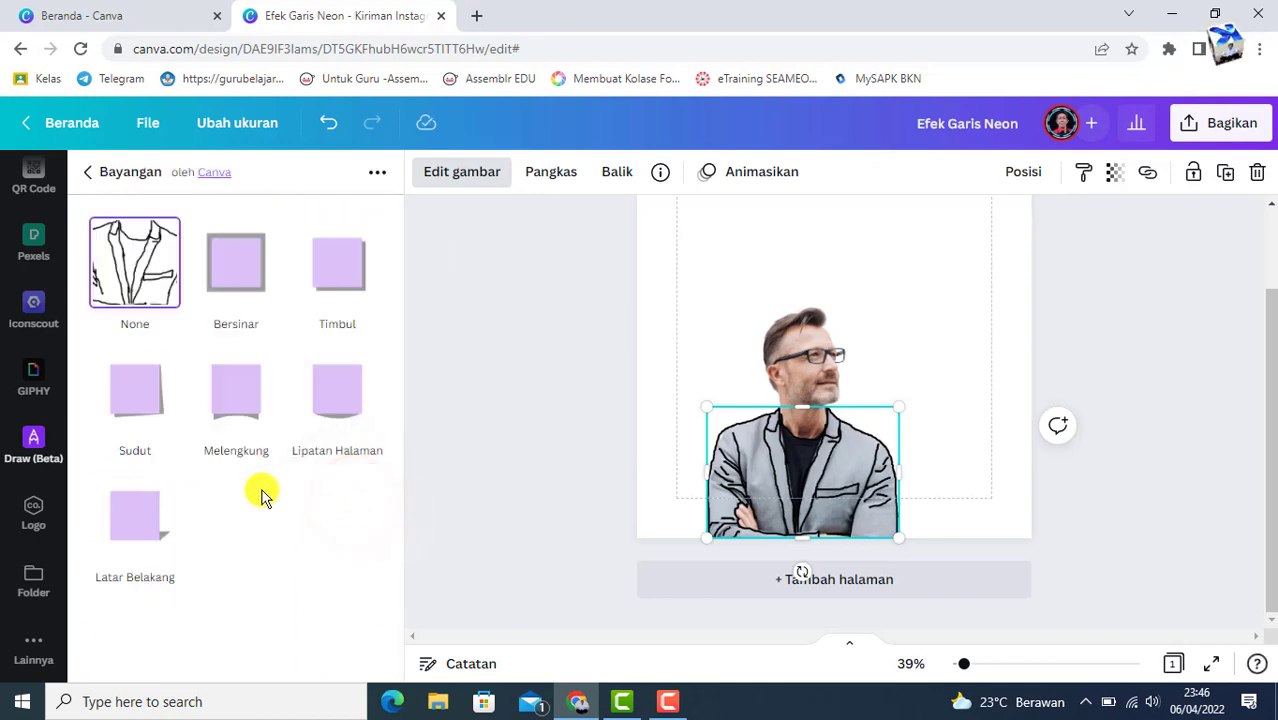
pyautogui.click(240, 263)
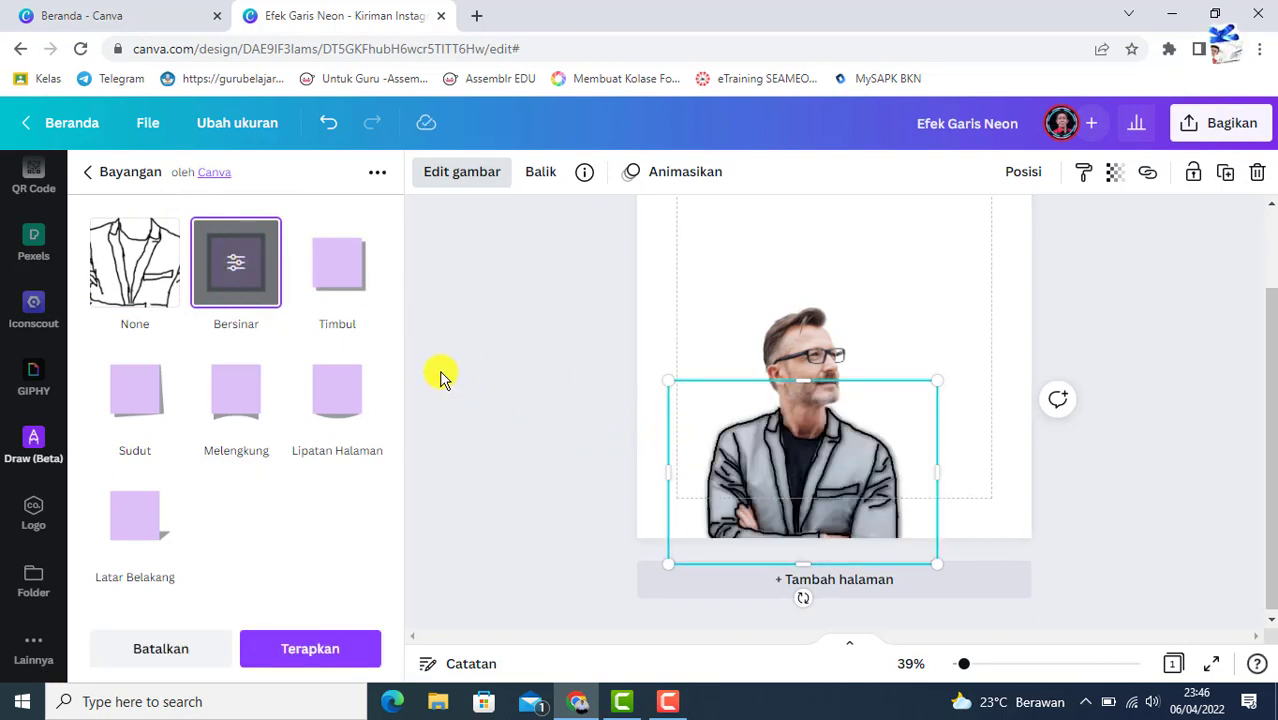
# Set the glow shadow's color to red and its transparency to 91.
pyautogui.click(237, 265)
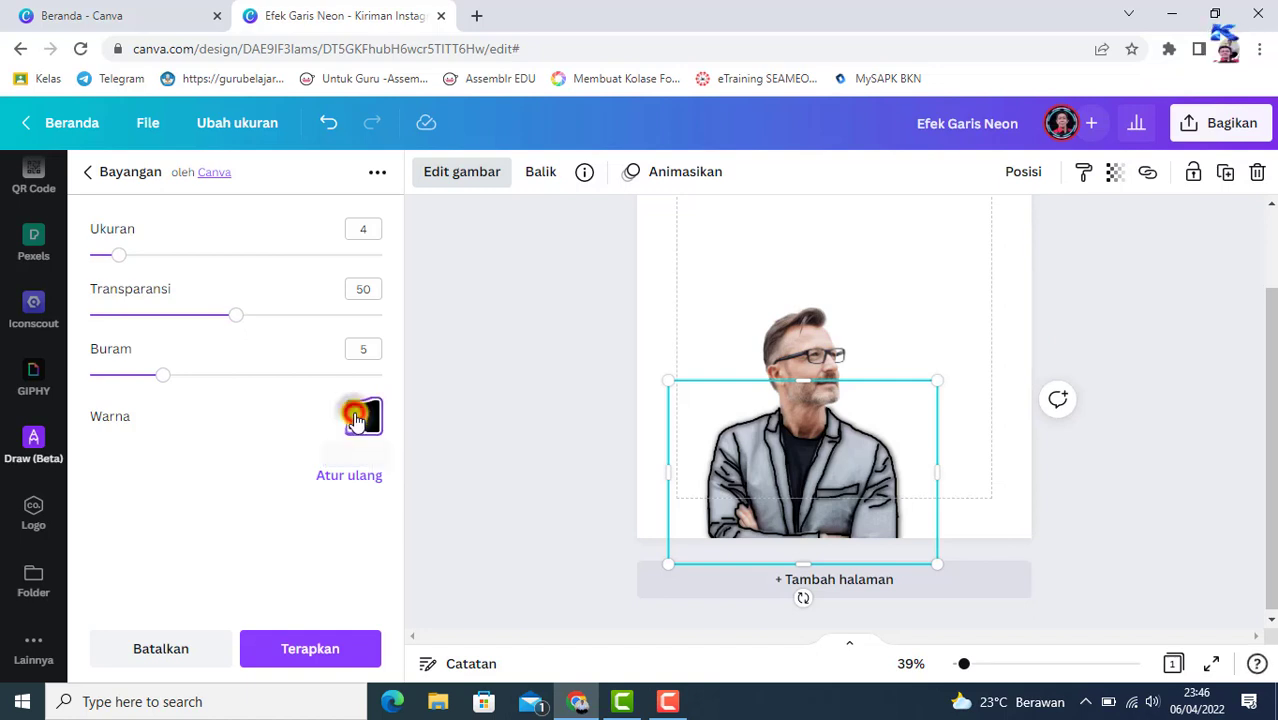
pyautogui.click(357, 416)
pyautogui.click(376, 370)
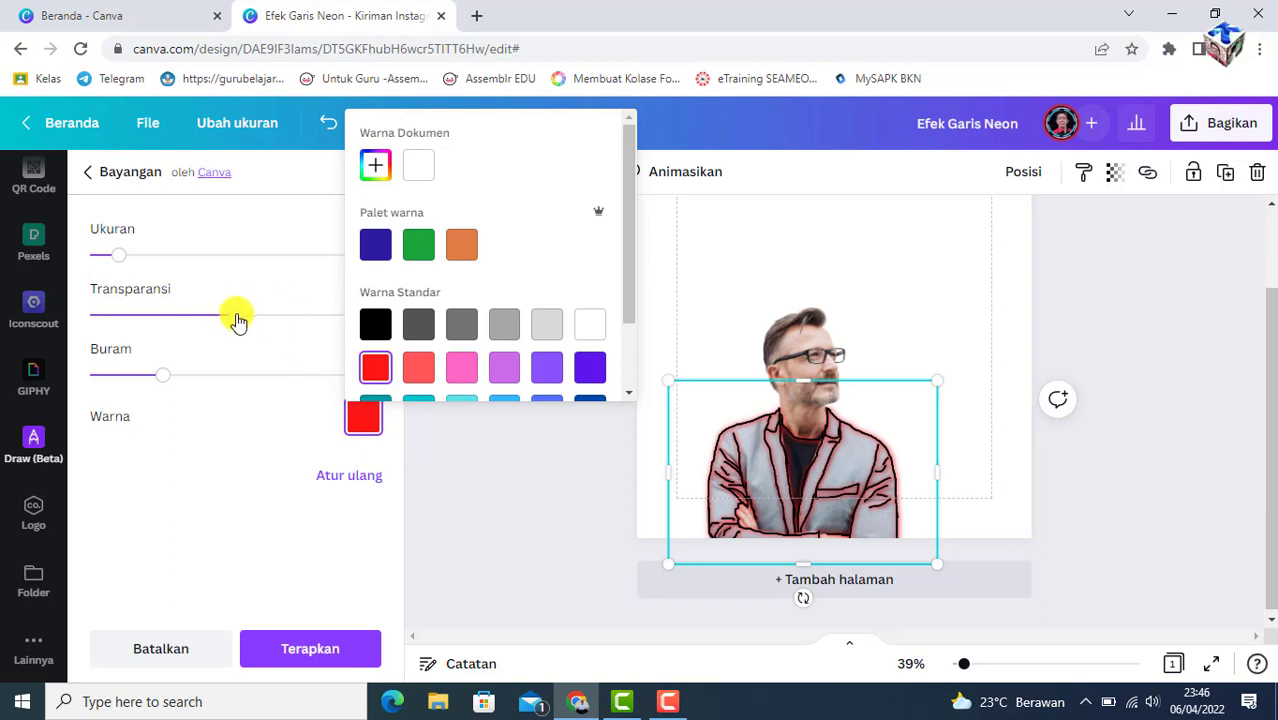
pyautogui.moveTo(237, 320); pyautogui.dragTo(296, 318)
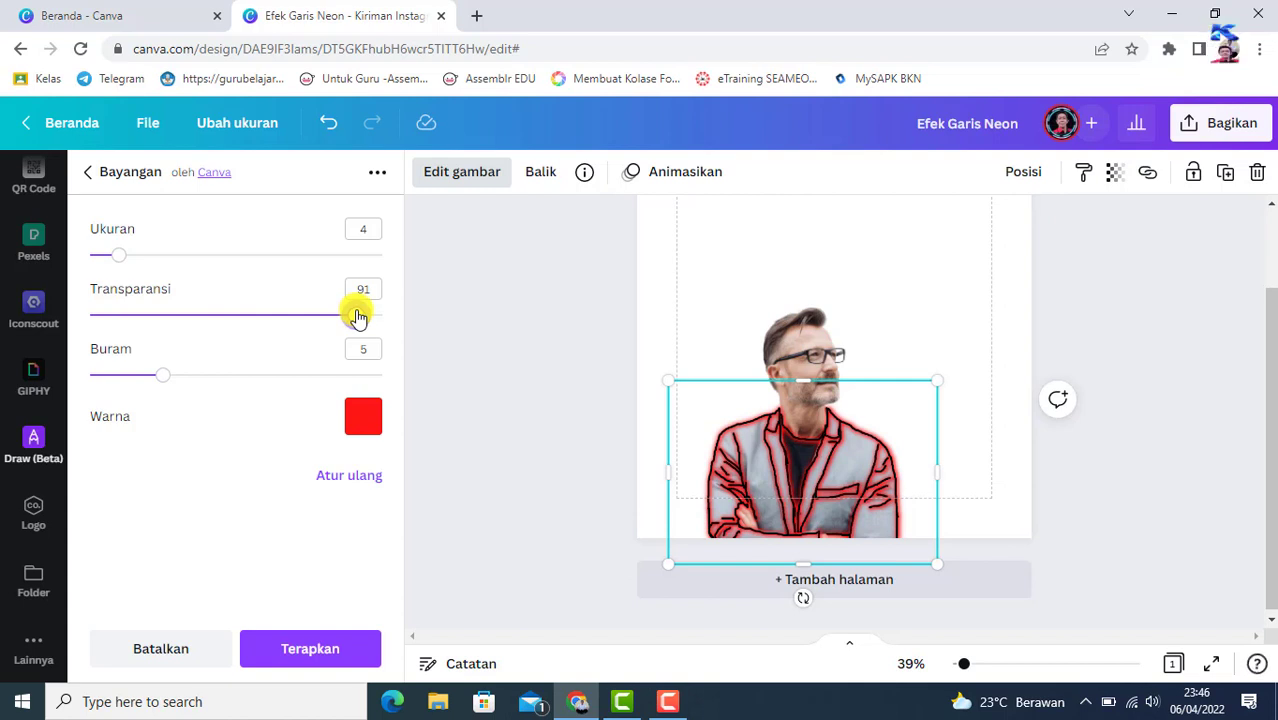
# Set the blur of the jacket drawing's glow shadow to 11 and apply the shadow settings.
pyautogui.moveTo(163, 375); pyautogui.dragTo(213, 379)
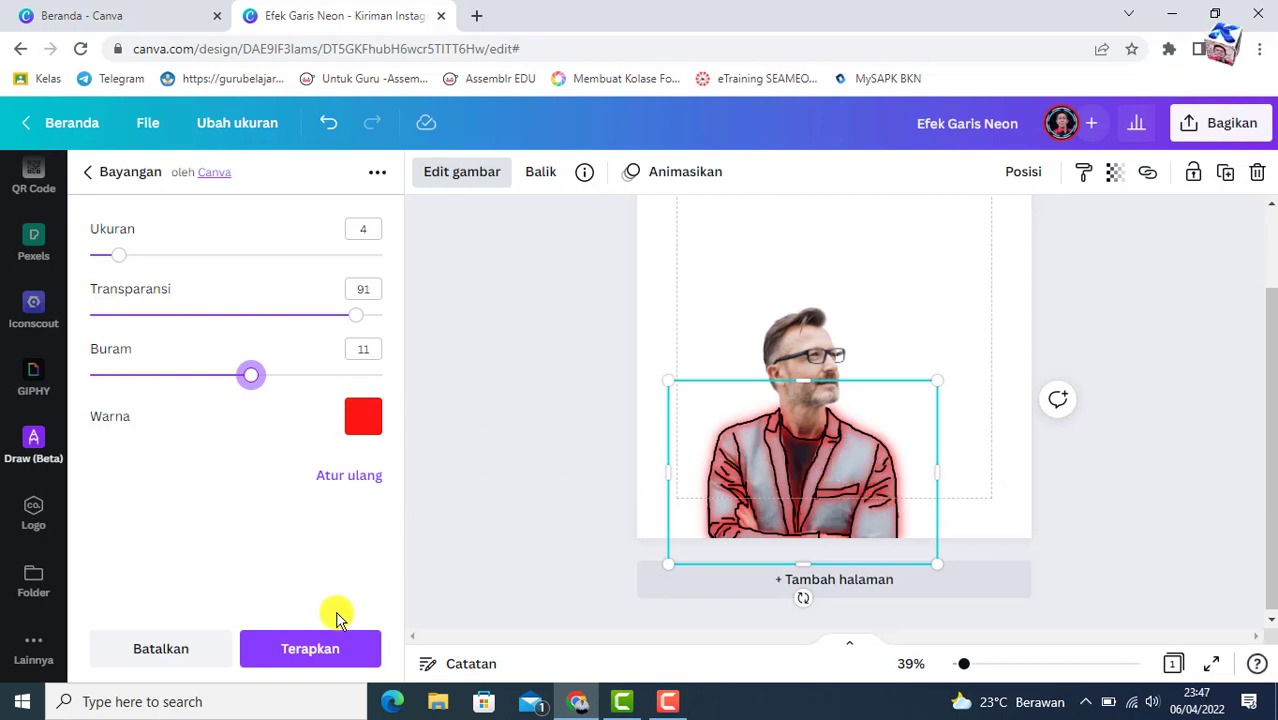
pyautogui.click(313, 655)
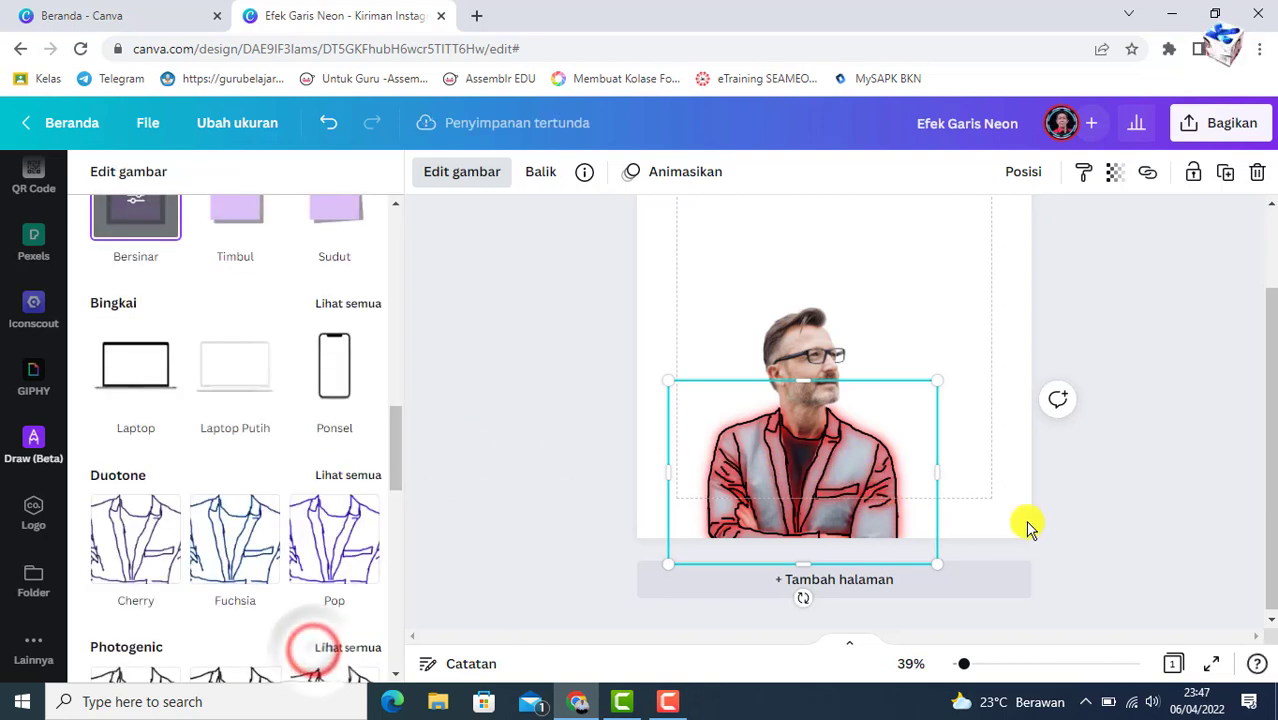
pyautogui.click(1075, 487)
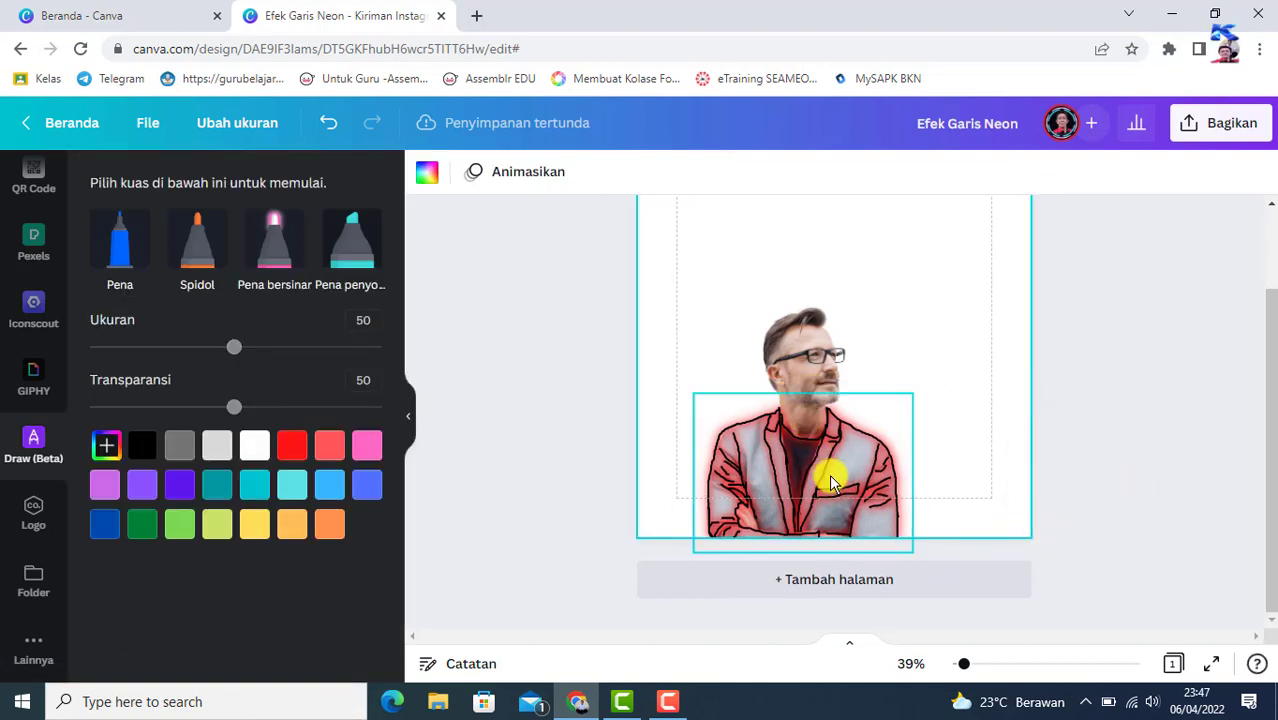
pyautogui.moveTo(783, 485); pyautogui.dragTo(810, 476)
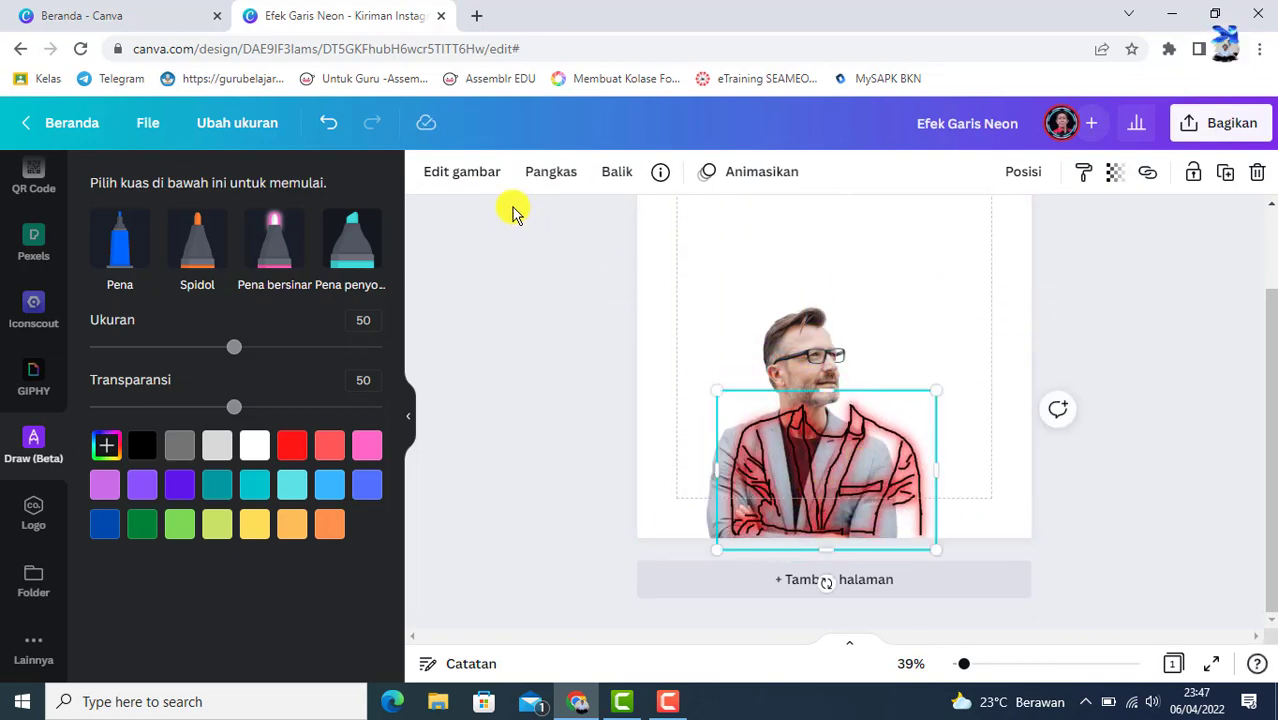
pyautogui.click(327, 123)
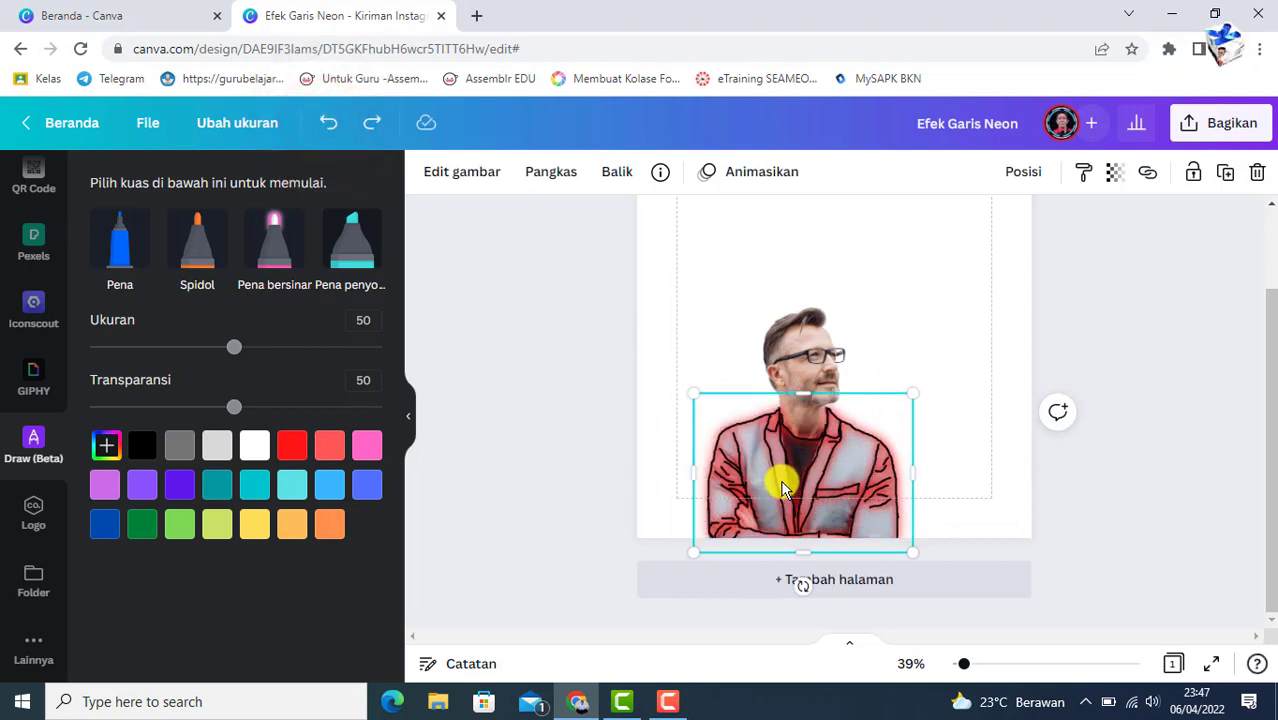
pyautogui.click(1117, 388)
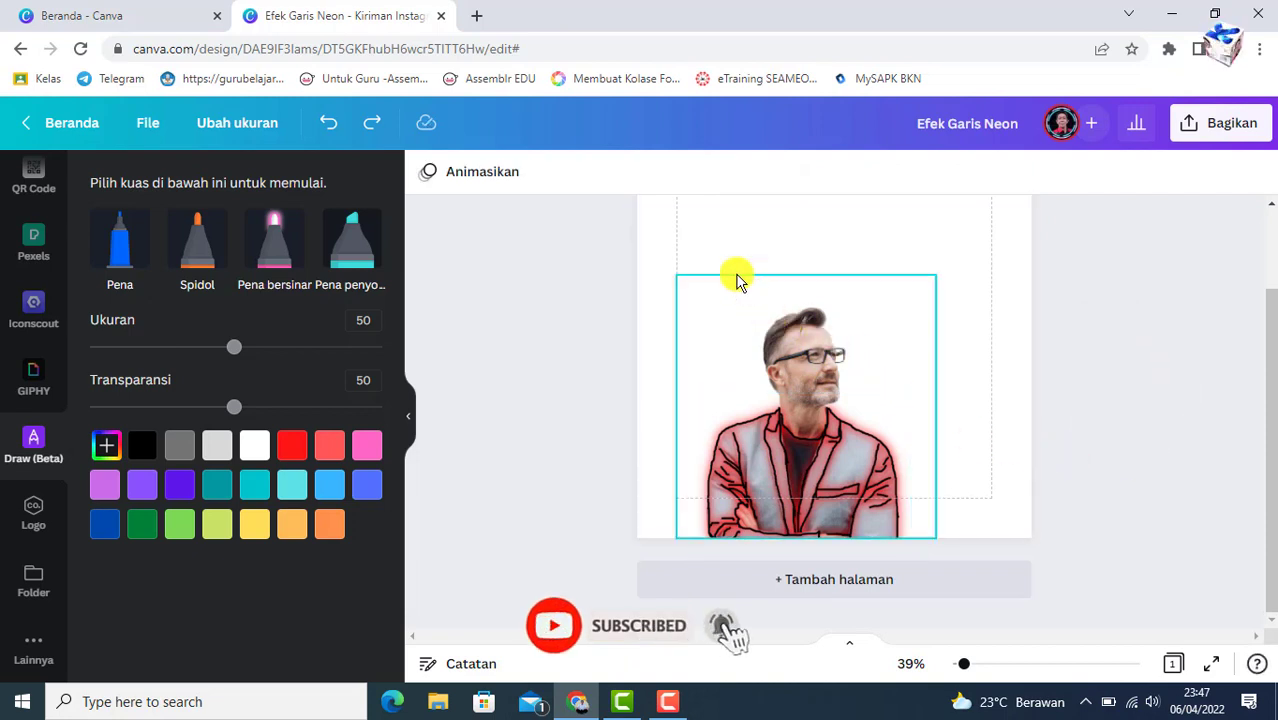
# Group the man's photo with the glowing jacket line drawing and move the group slightly to the left on the page.
pyautogui.moveTo(713, 247); pyautogui.dragTo(847, 477)
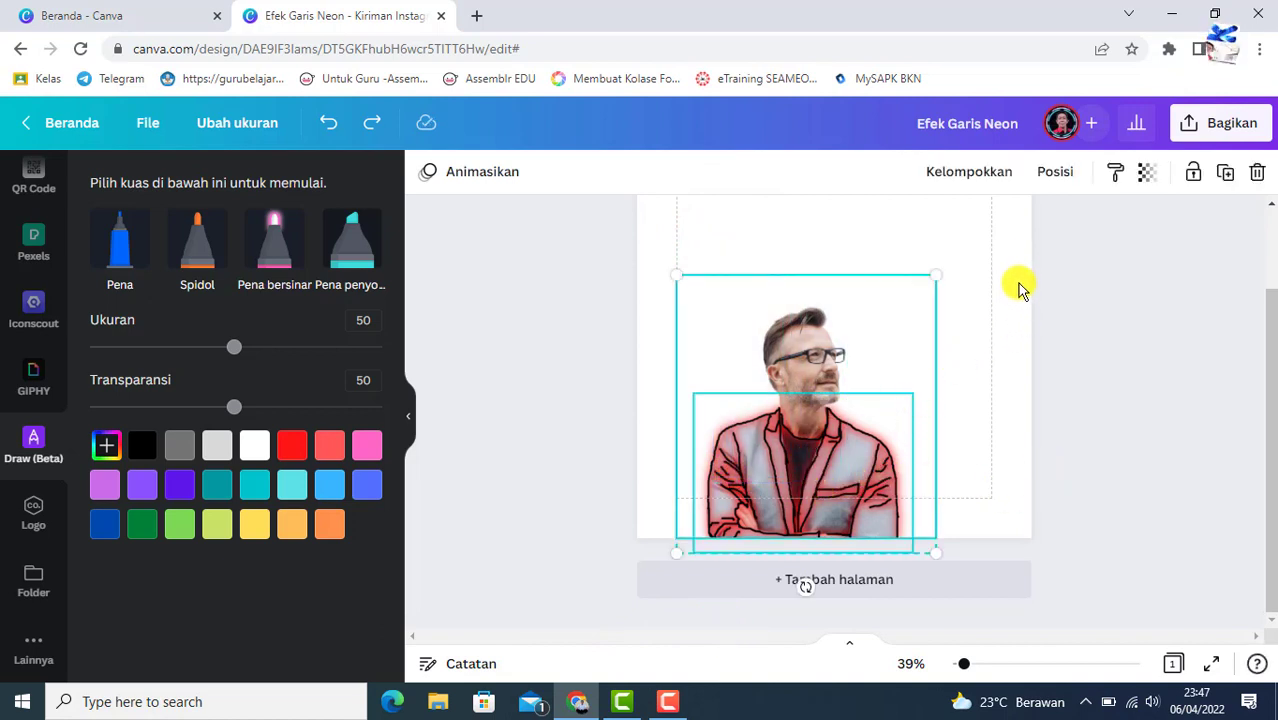
pyautogui.click(963, 174)
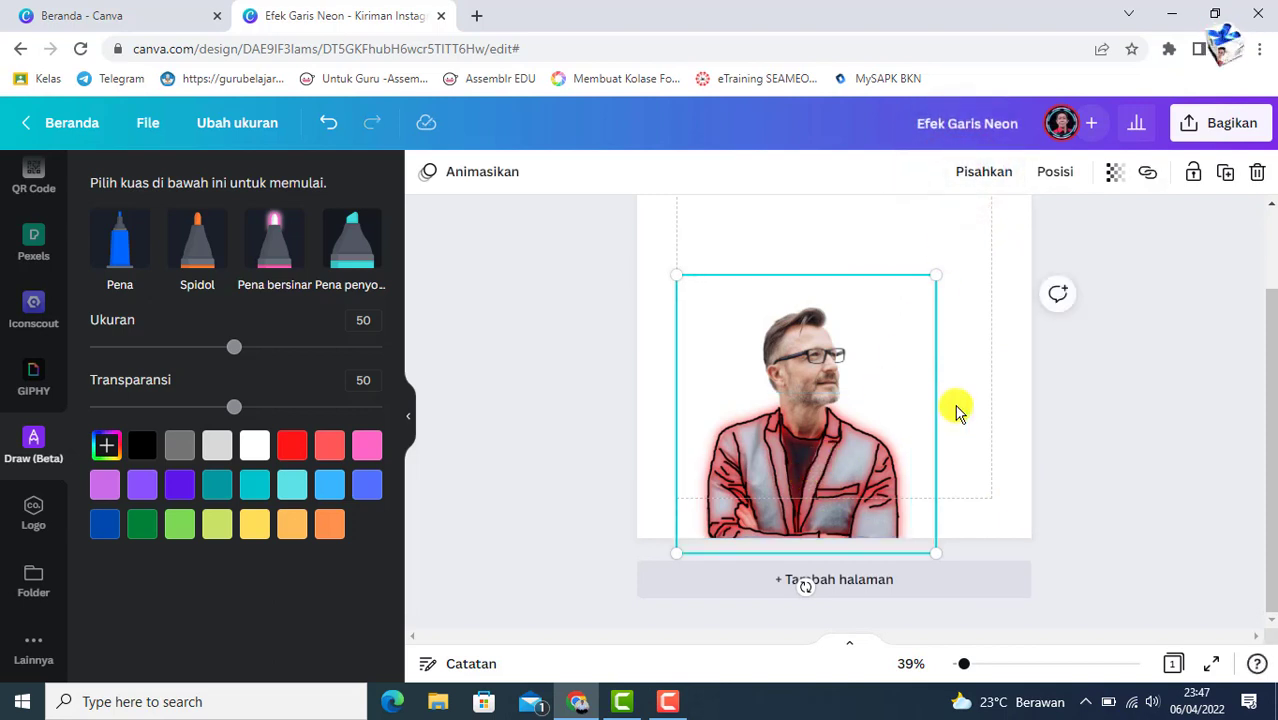
pyautogui.moveTo(873, 442); pyautogui.dragTo(809, 449)
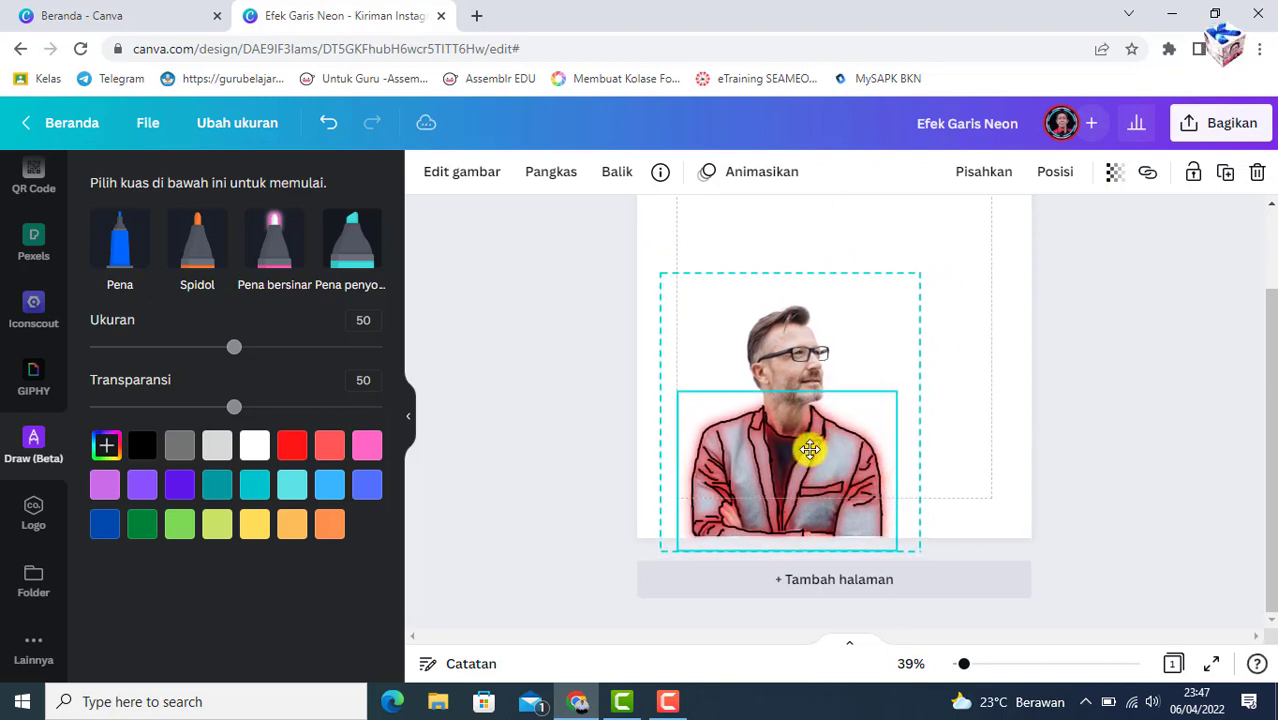
pyautogui.click(1116, 443)
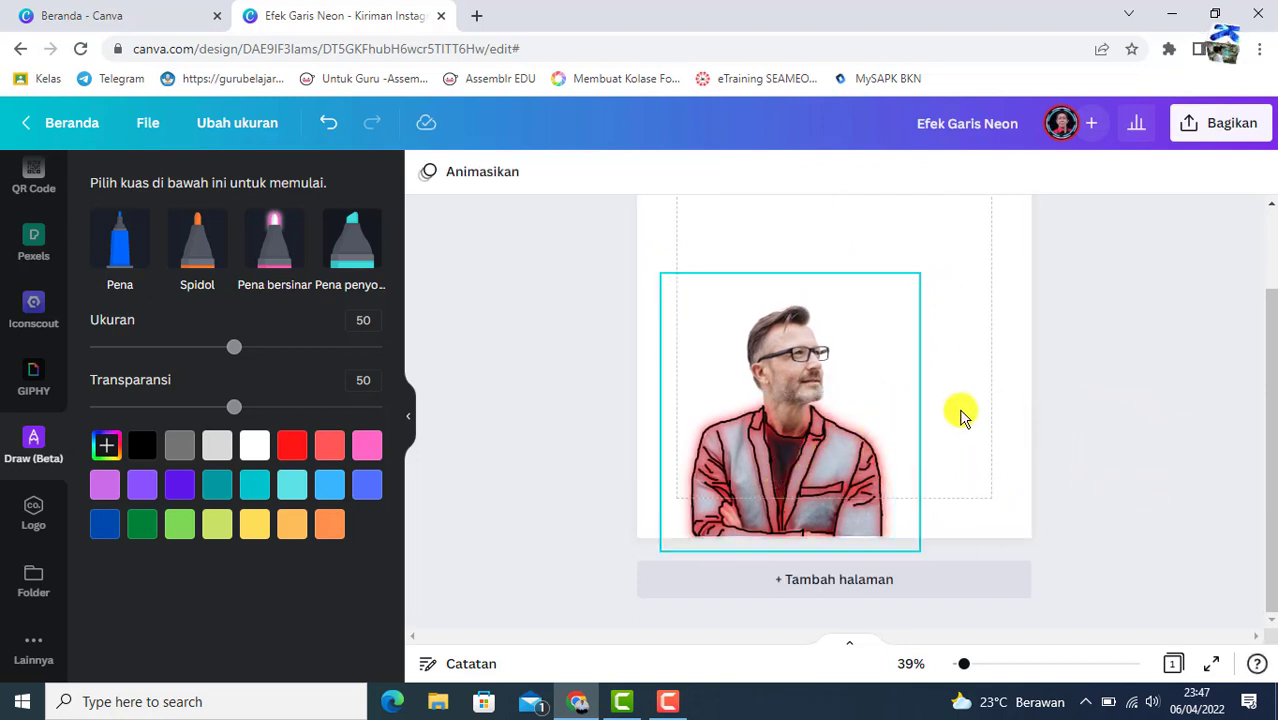
# Search the photo library for "kantor".
pyautogui.scroll(1, 1110, 382)
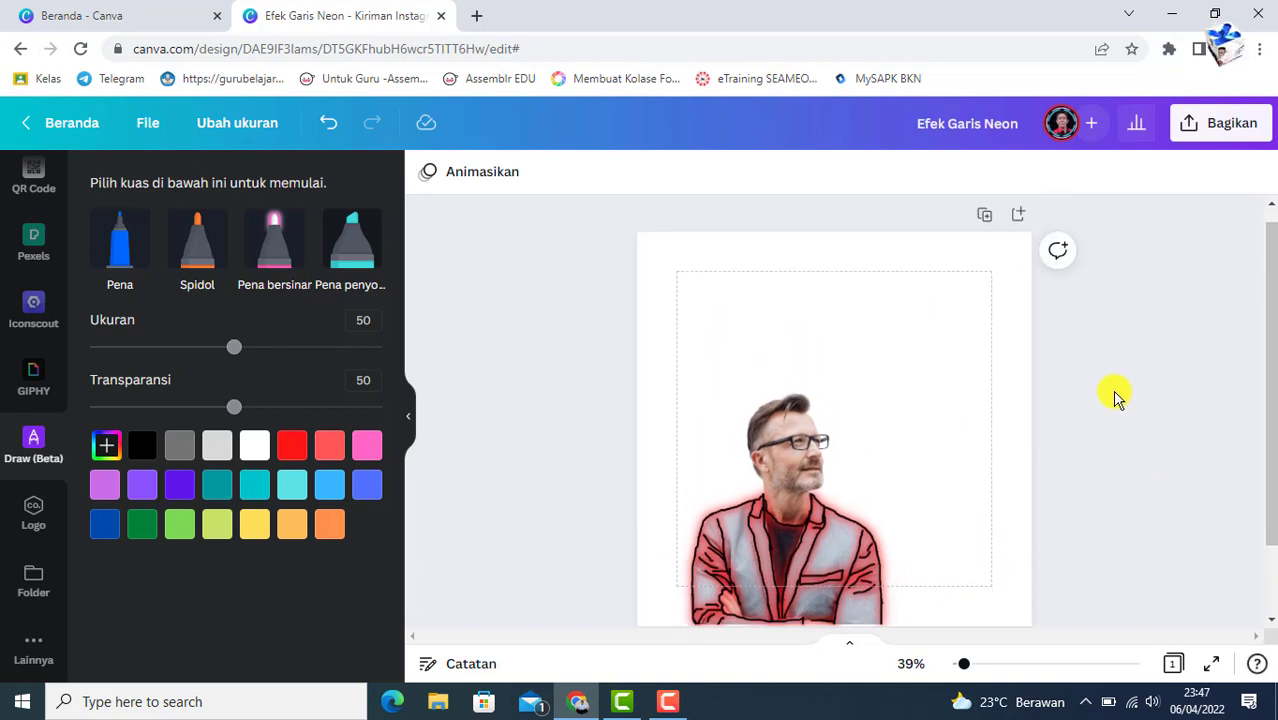
pyautogui.scroll(-1, 1112, 382)
pyautogui.moveTo(965, 665); pyautogui.dragTo(960, 664)
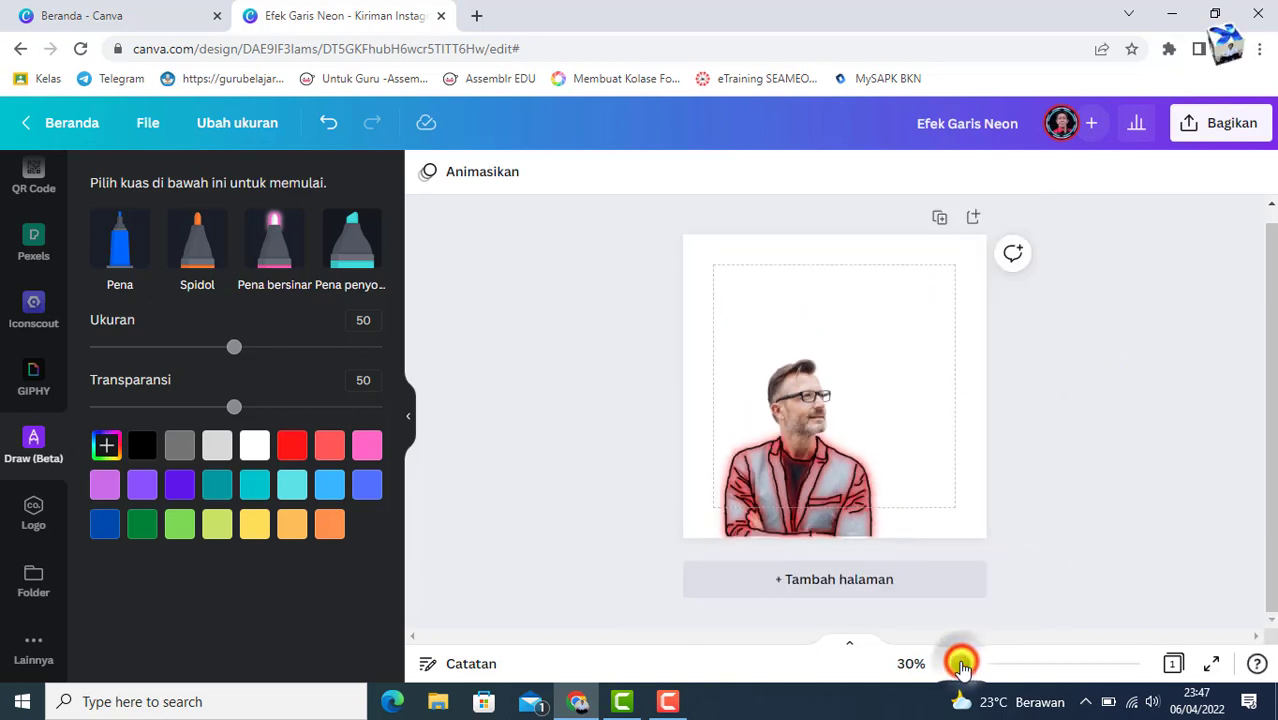
pyautogui.click(1050, 483)
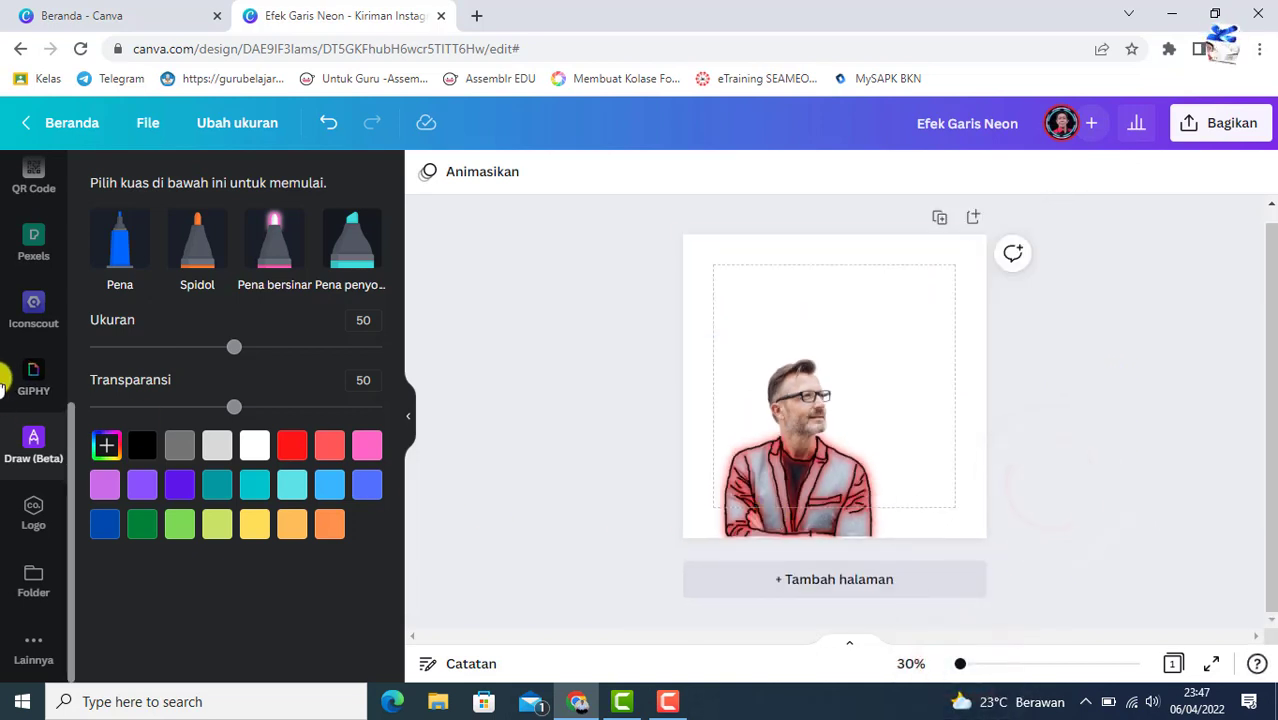
pyautogui.scroll(5, 42, 345)
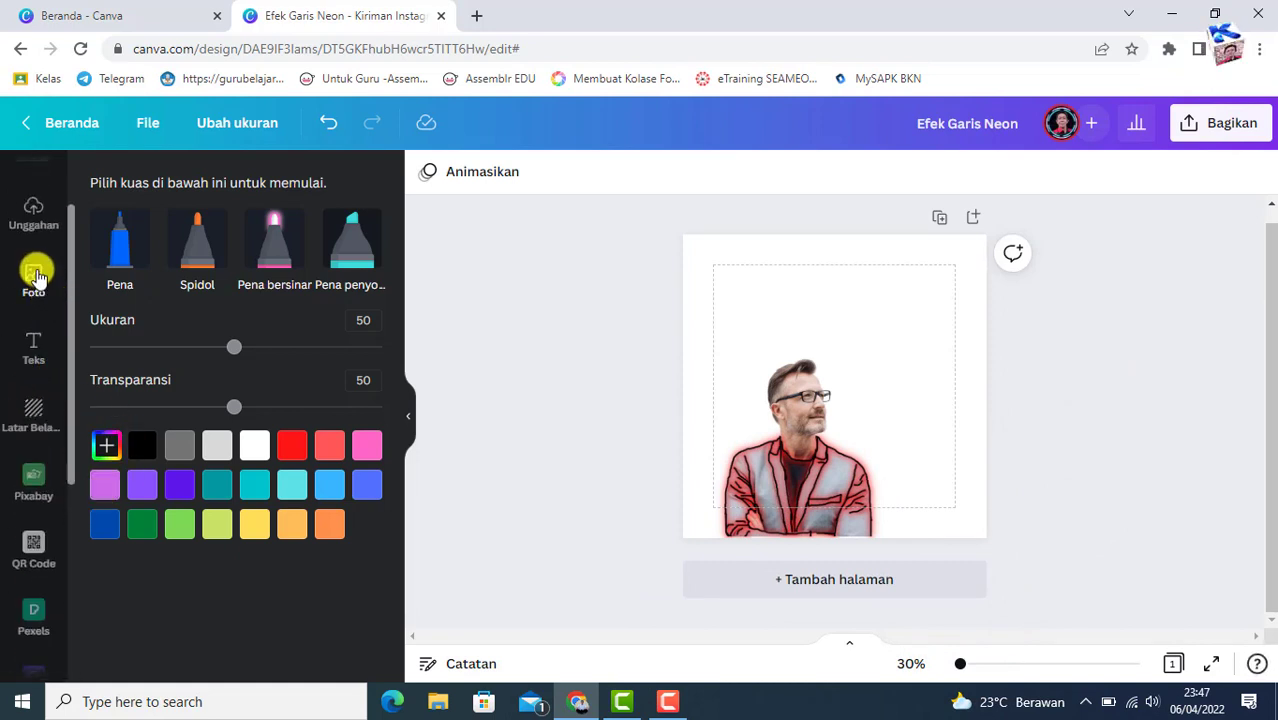
pyautogui.click(37, 276)
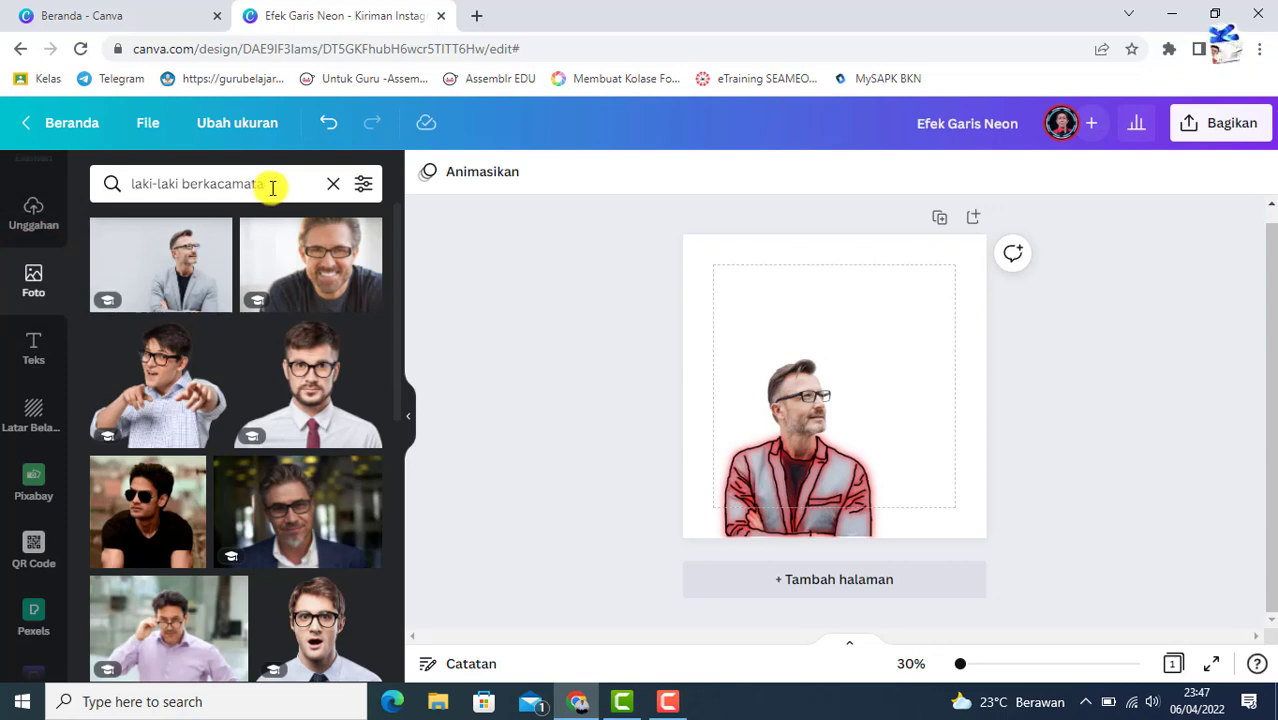
pyautogui.moveTo(267, 188); pyautogui.dragTo(123, 184)
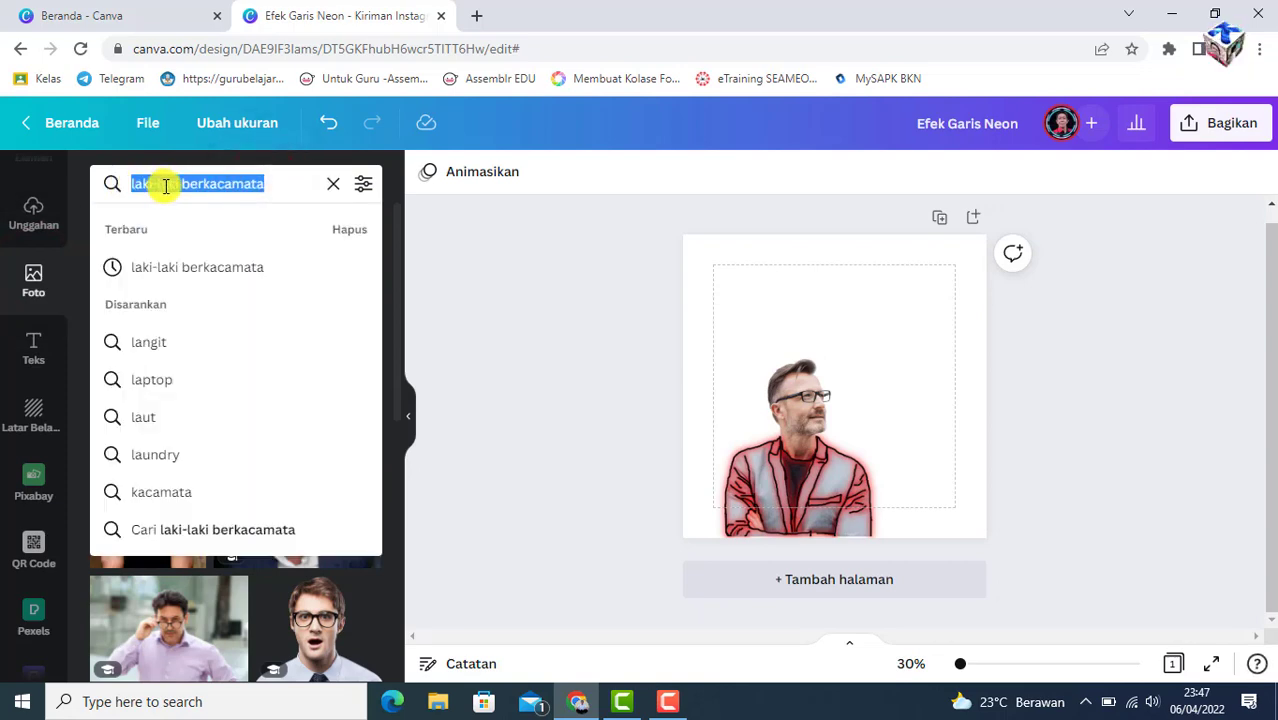
pyautogui.write('kan')
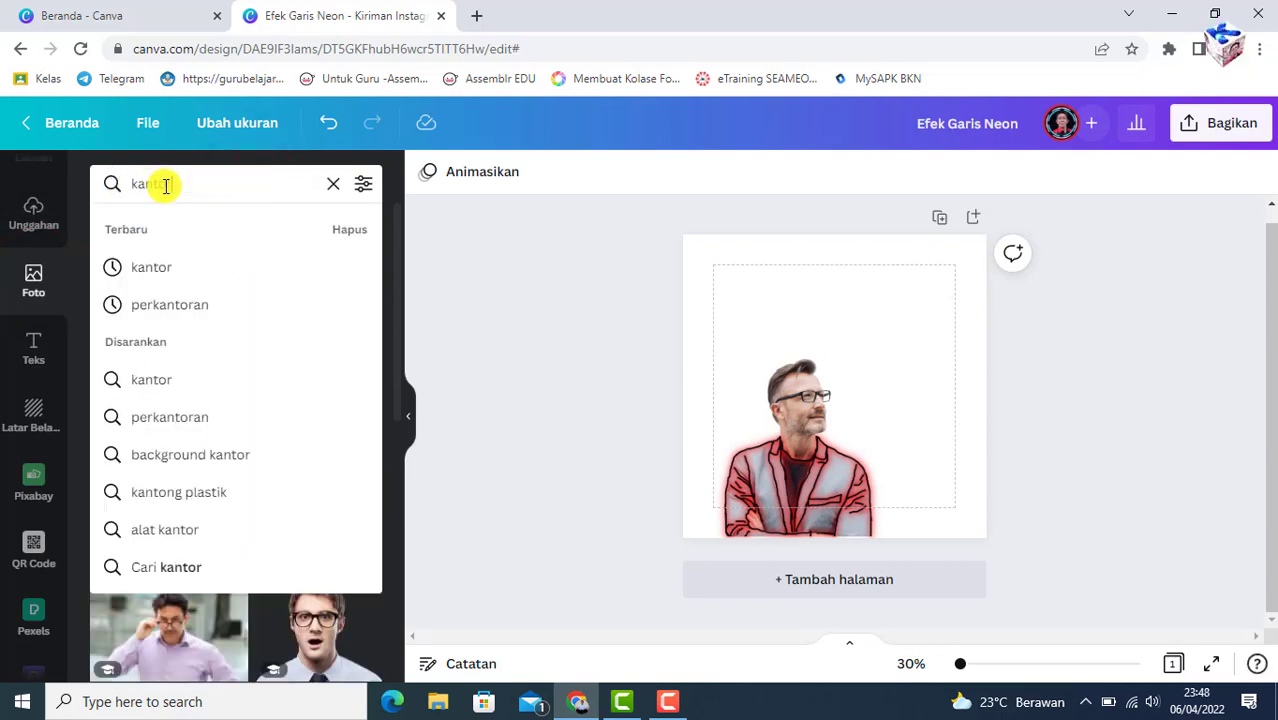
pyautogui.write('tor')
pyautogui.press('Return')
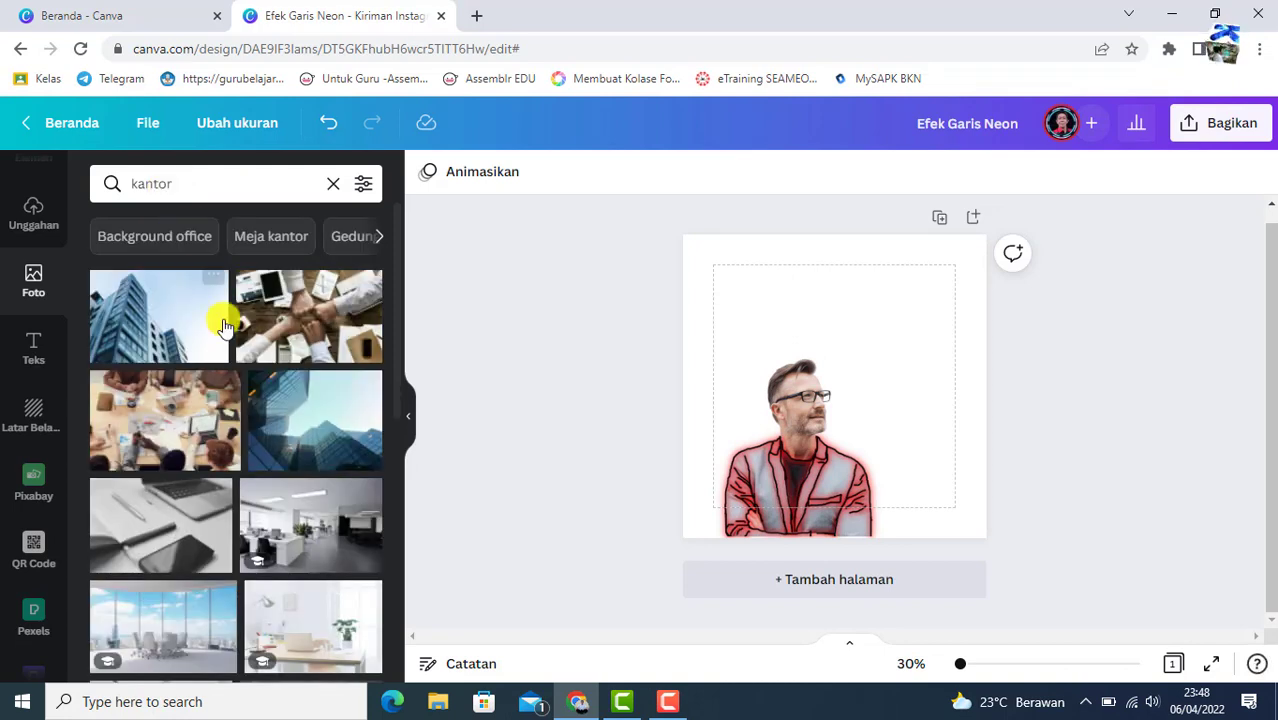
# Add the office photo with the beige sofa and tall plant, and set it as the page background.
pyautogui.moveTo(399, 381); pyautogui.dragTo(394, 602)
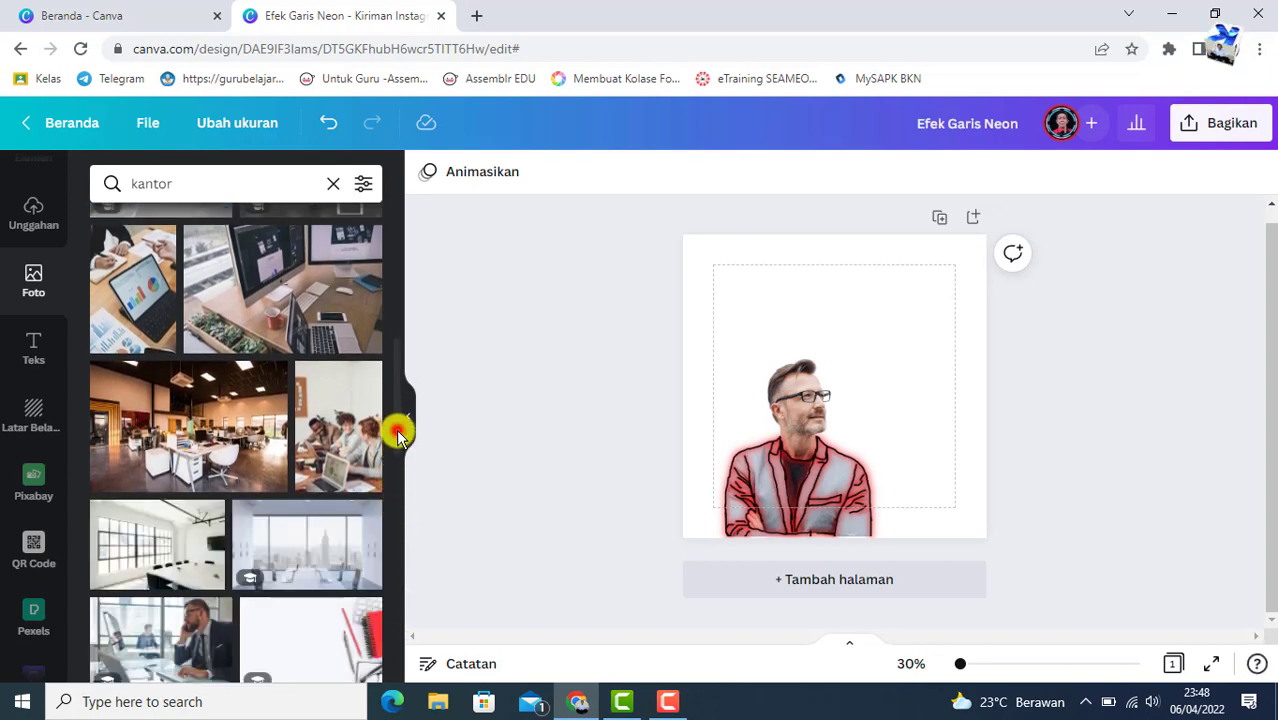
pyautogui.moveTo(397, 441); pyautogui.dragTo(391, 651)
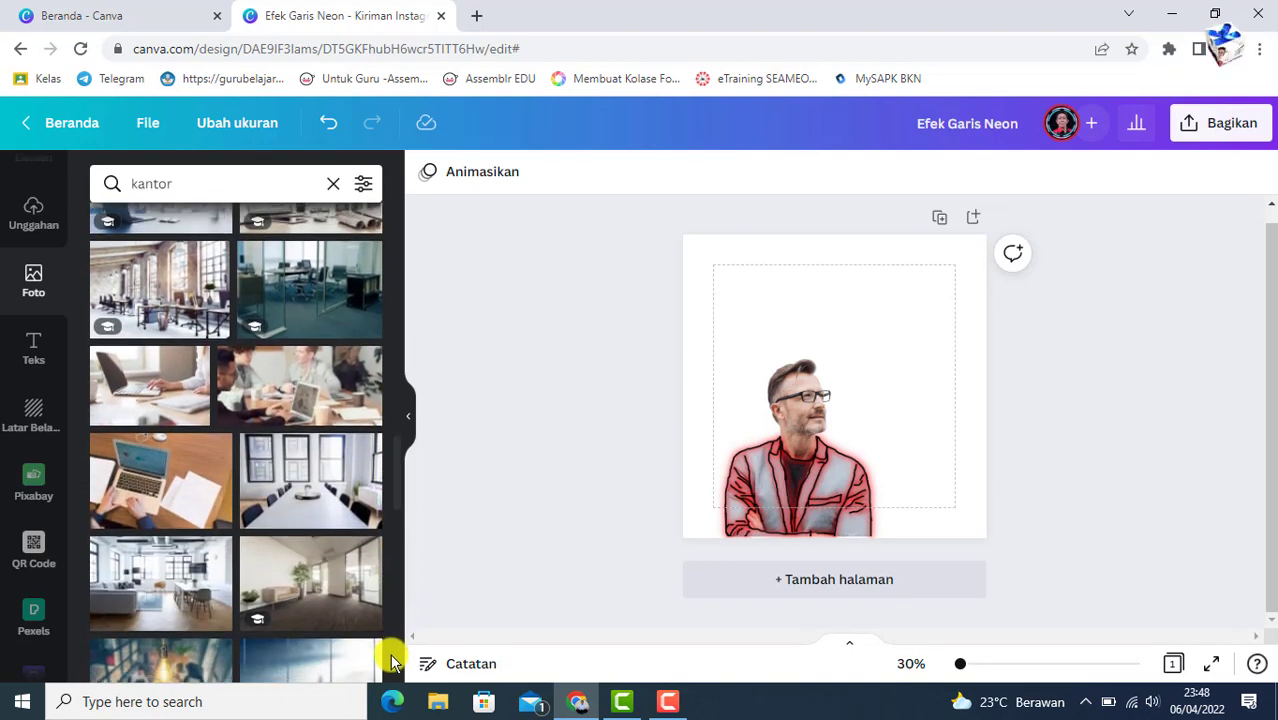
pyautogui.click(312, 598)
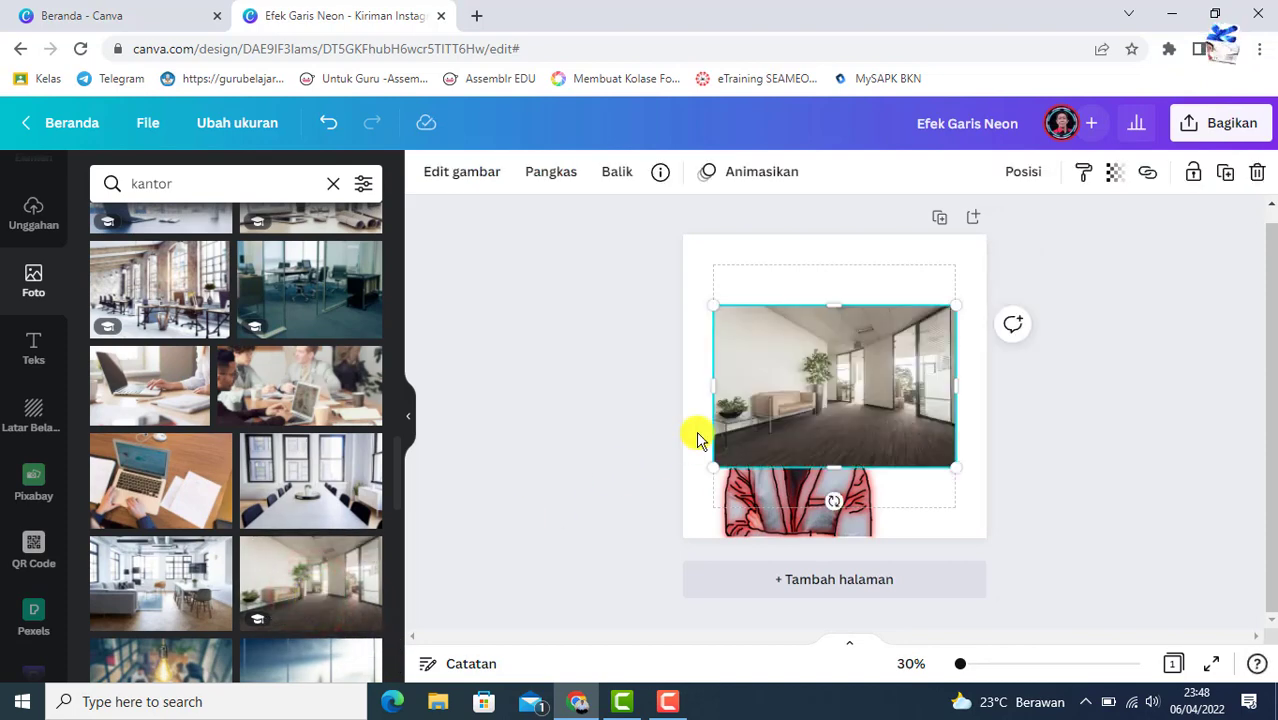
pyautogui.rightClick(901, 388)
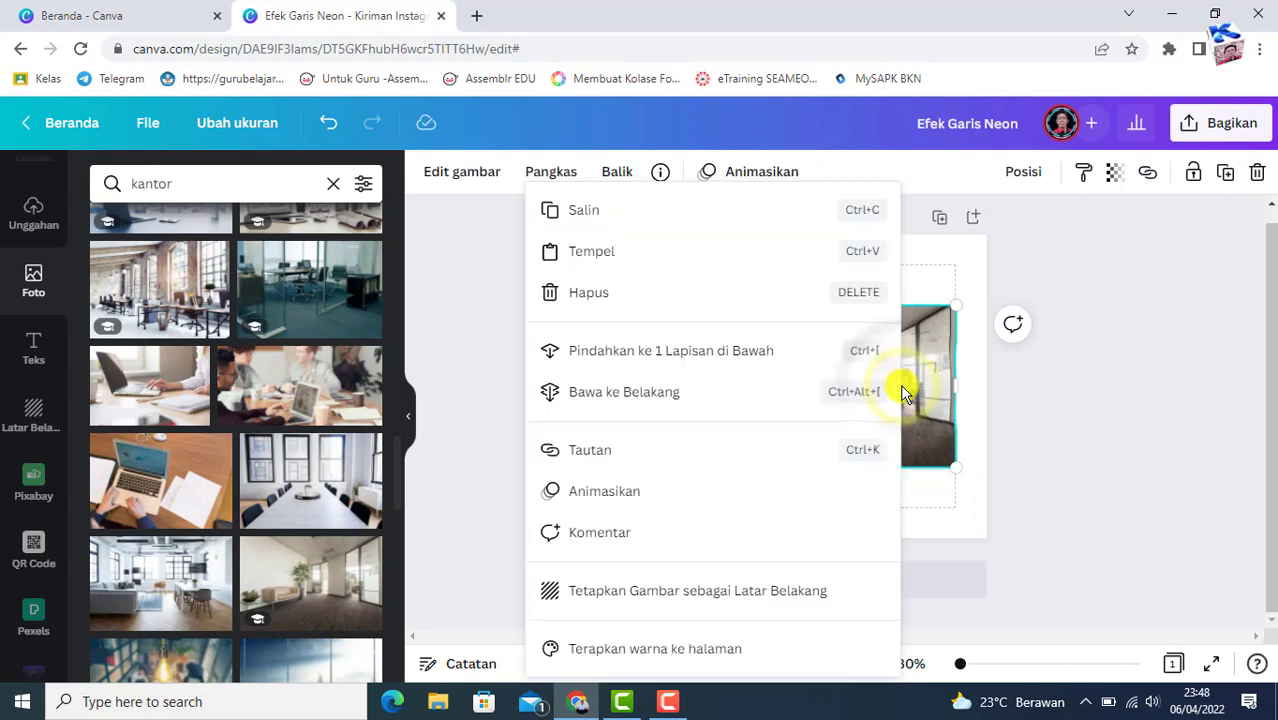
pyautogui.click(693, 600)
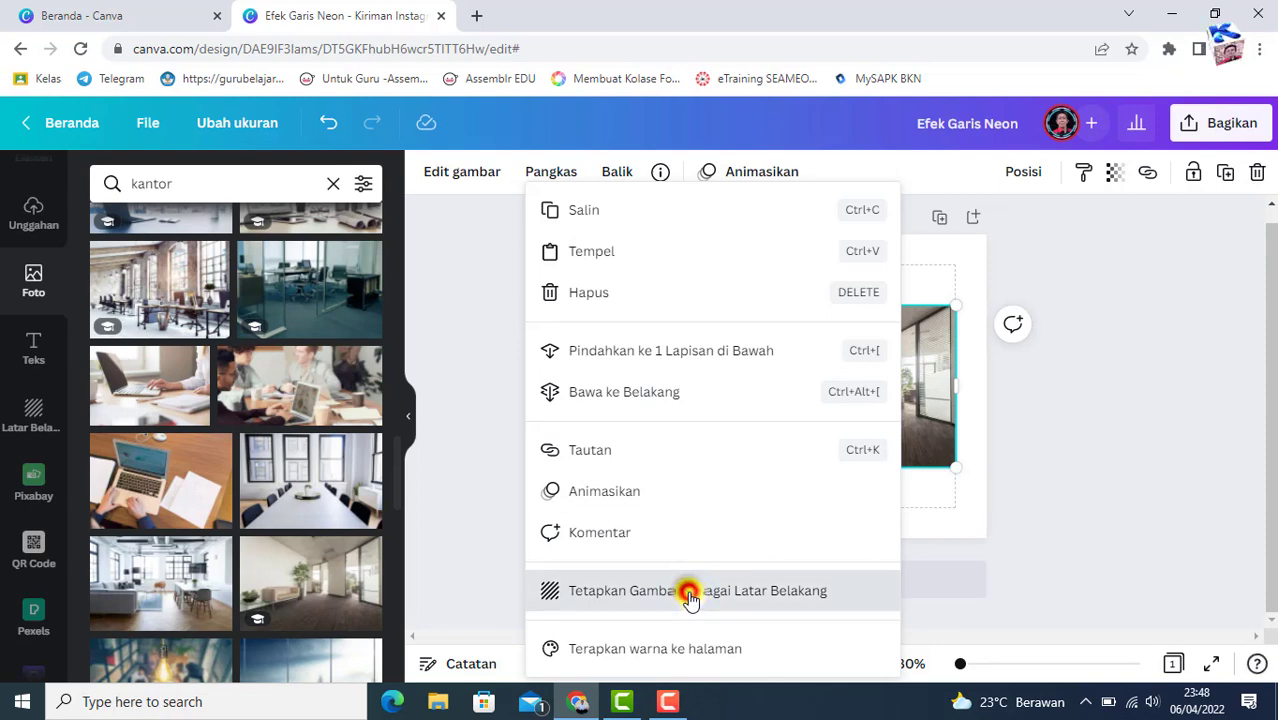
pyautogui.click(1084, 421)
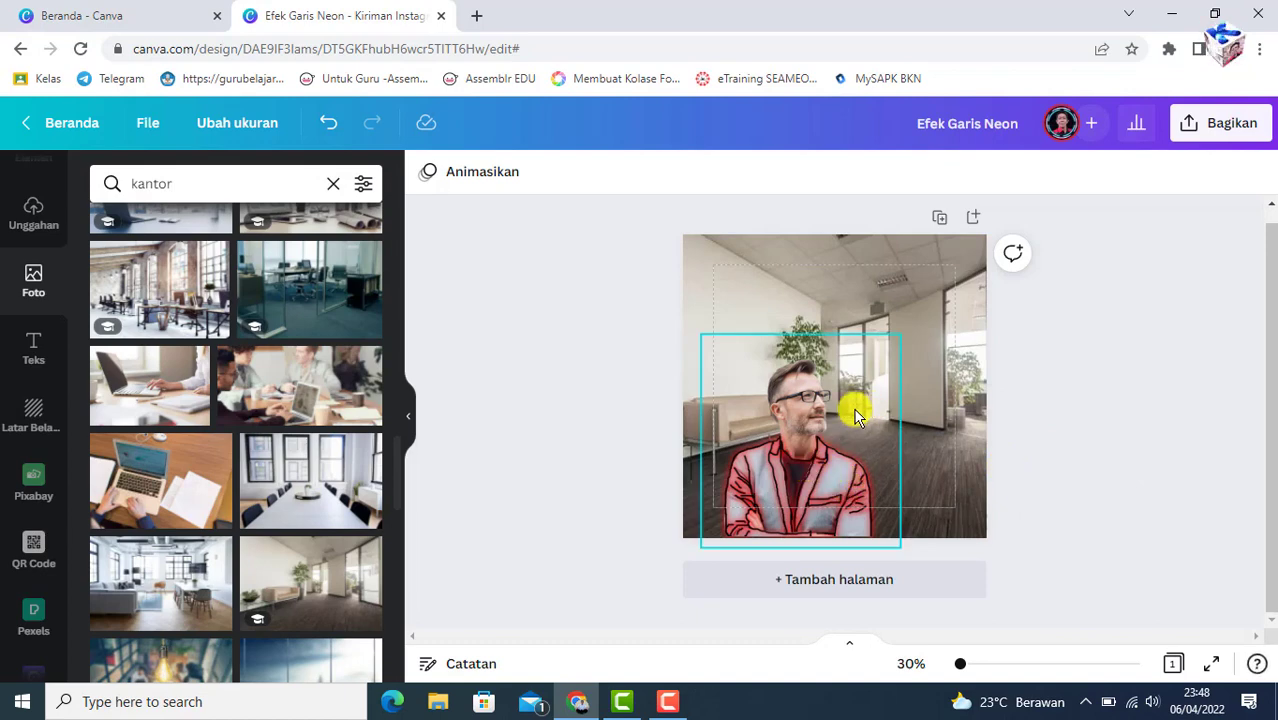
# Scale the grouped man and line drawing down slightly, keeping its lower-left corner in place.
pyautogui.click(807, 443)
pyautogui.moveTo(901, 333); pyautogui.dragTo(876, 345)
pyautogui.click(1085, 460)
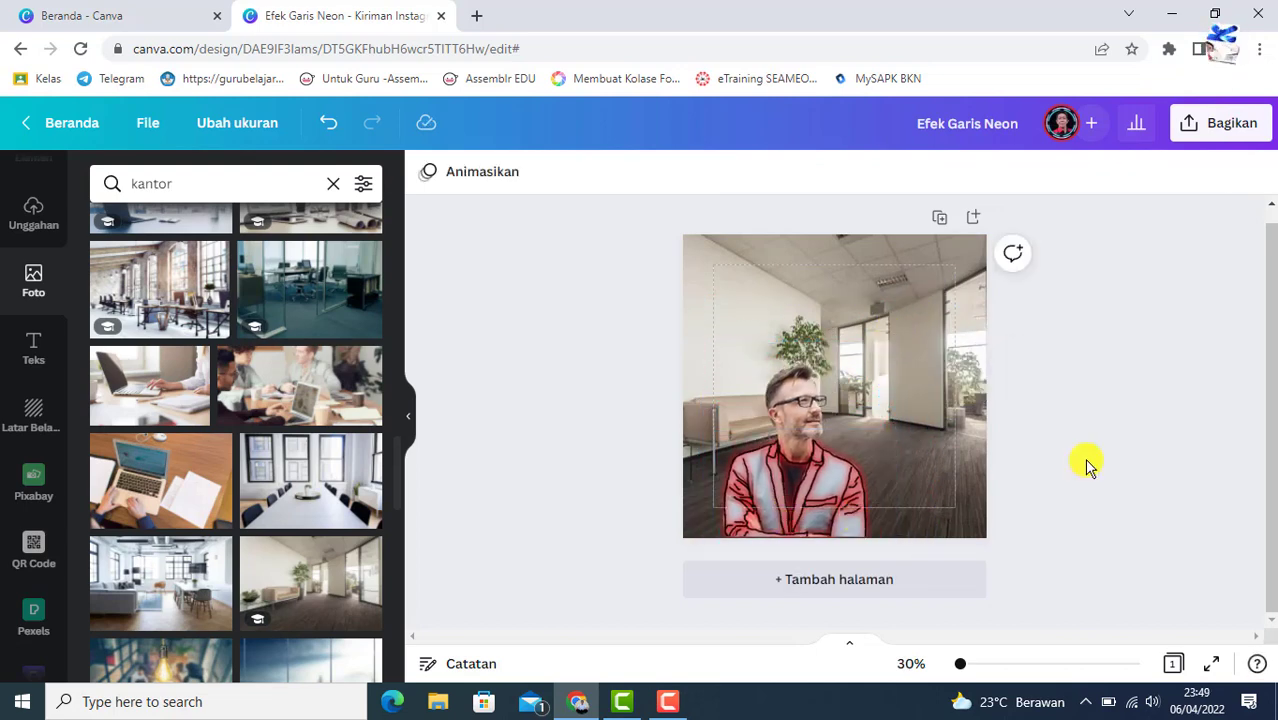